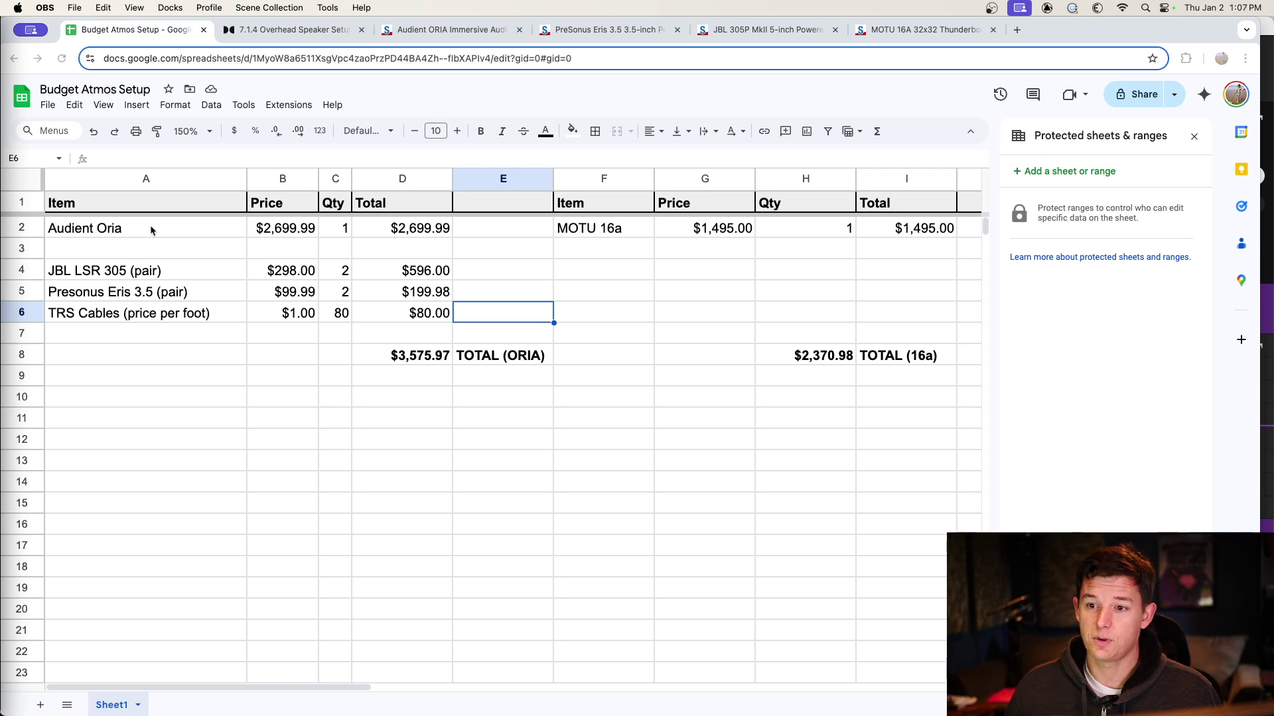
Step: Select the Audient Oria item in the budget sheet and open its Sweetwater product page
click(151, 228)
click(151, 227)
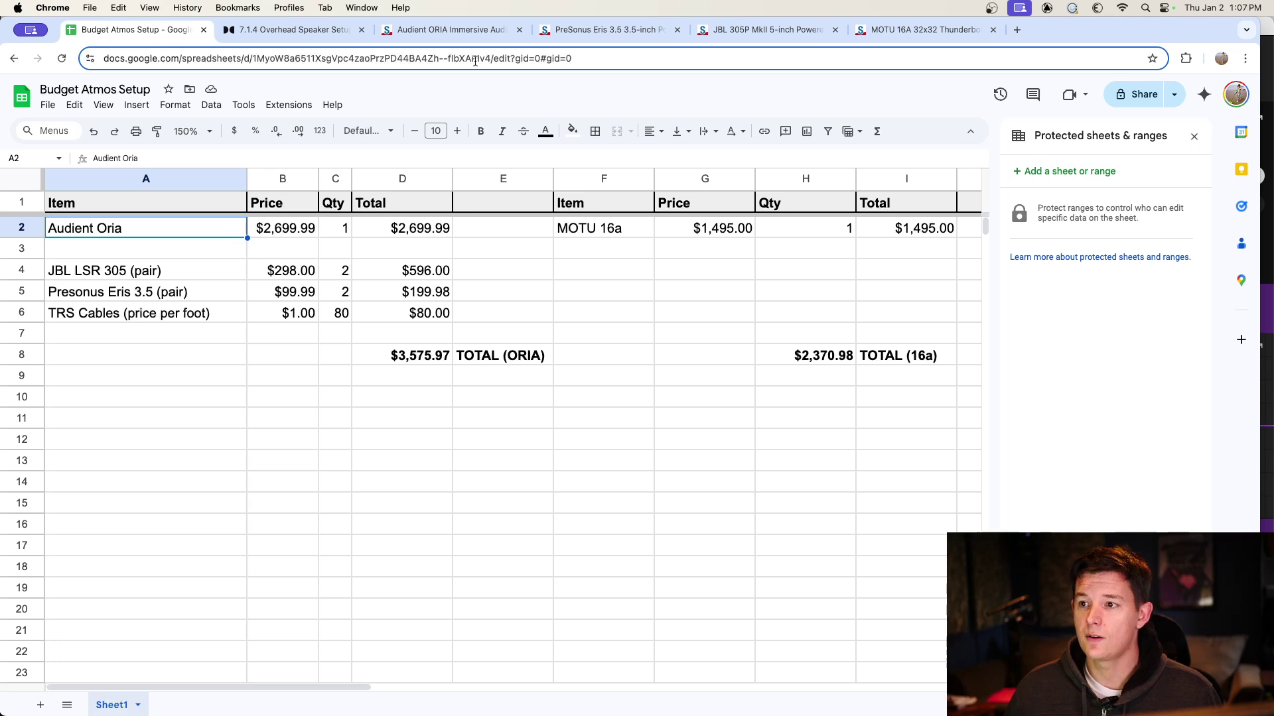
click(469, 37)
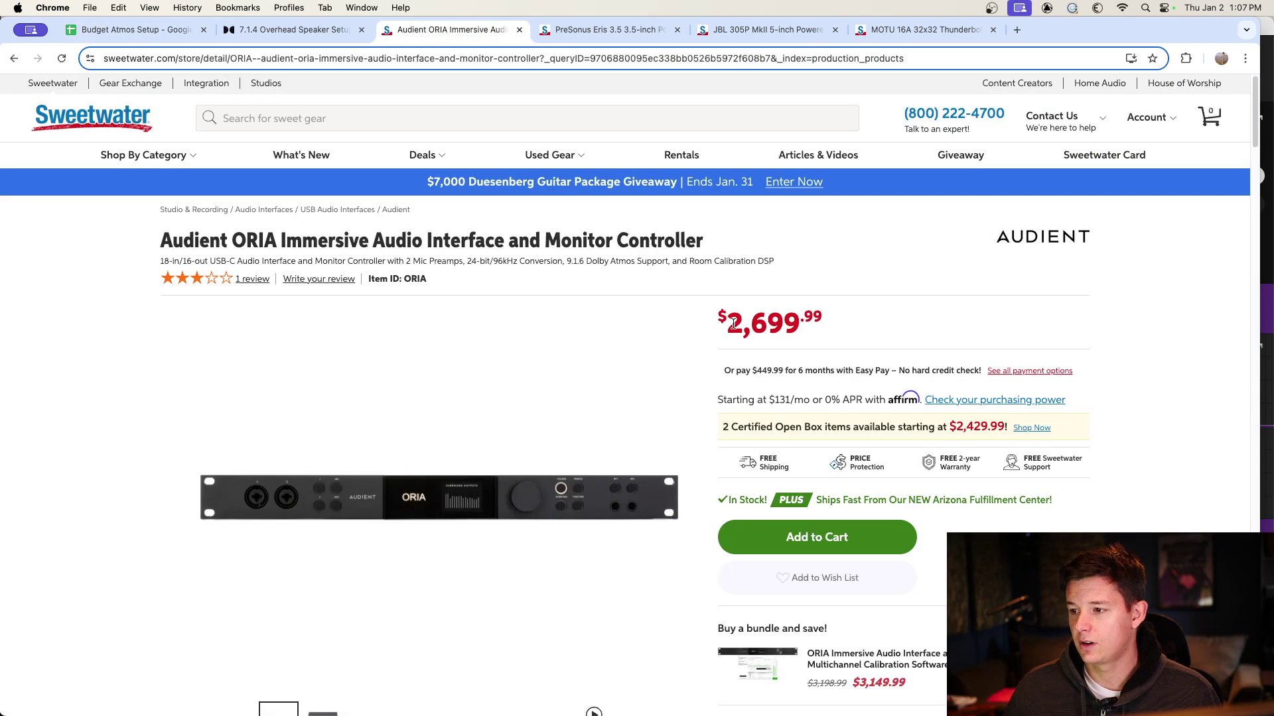
Step: Show the ORIA back-panel photo, then switch to the Audient ORIA app
scroll(737, 321, down, 1)
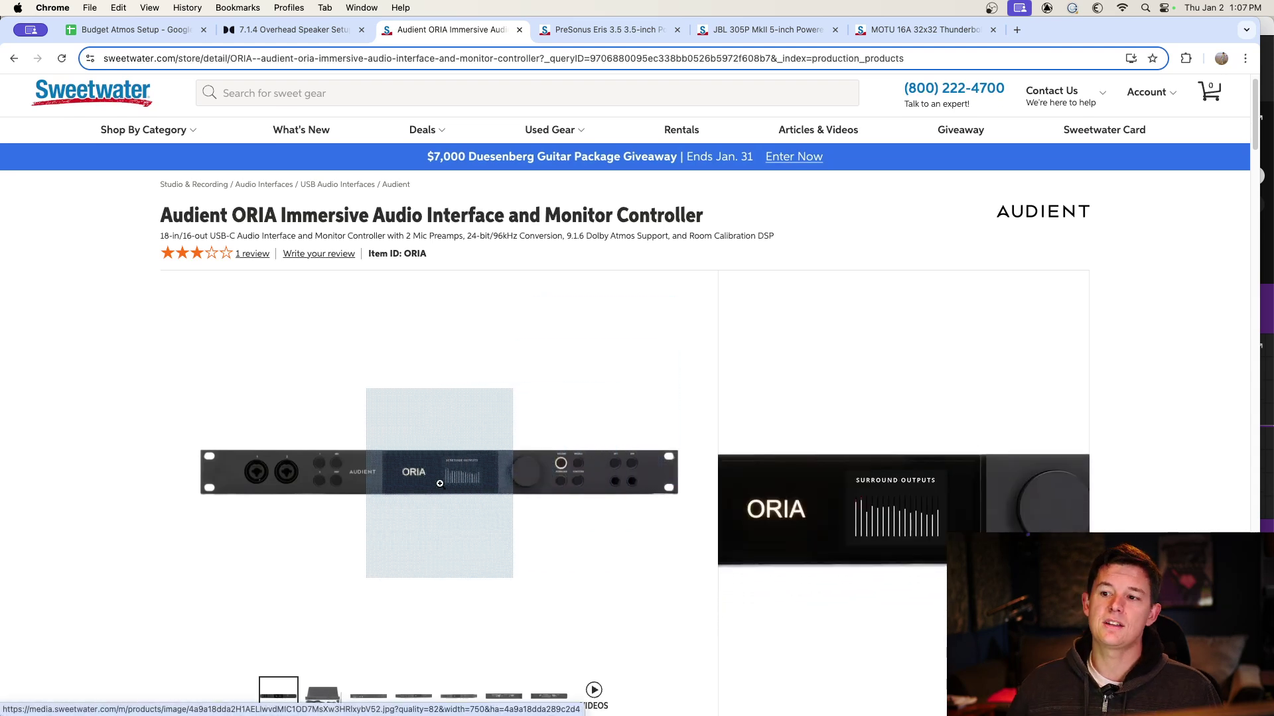
scroll(507, 487, down, 5)
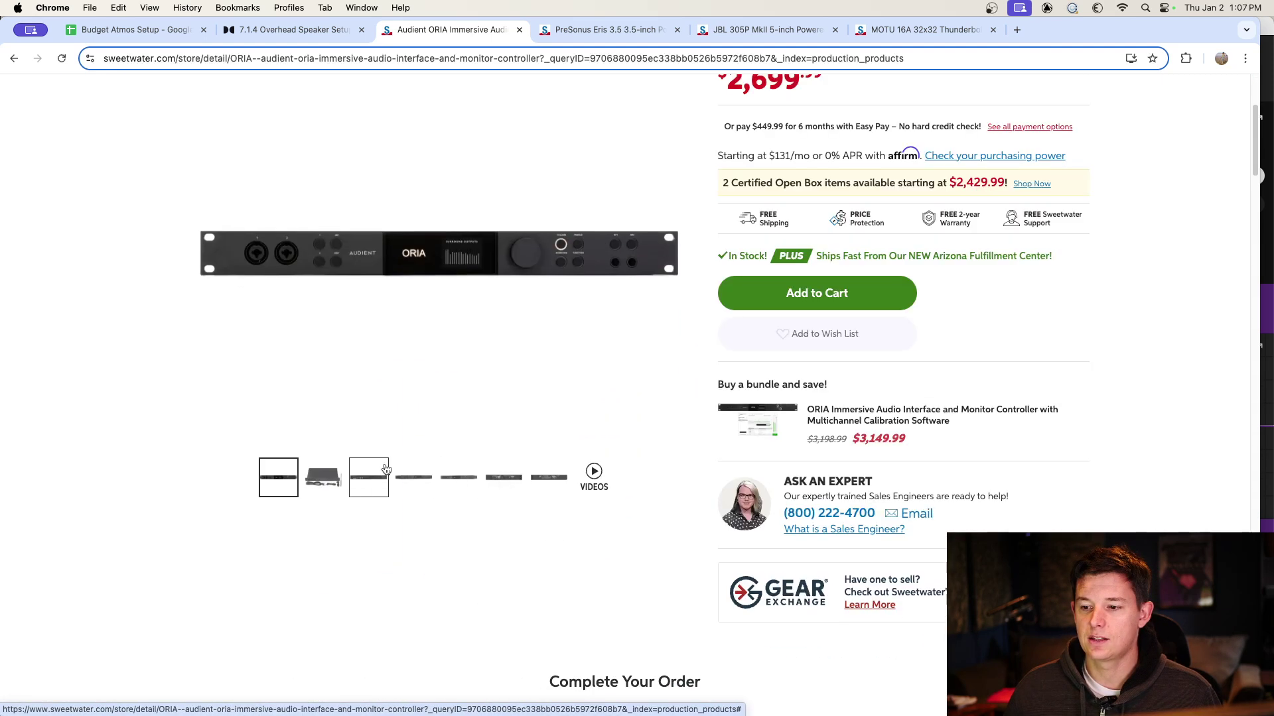
click(370, 478)
scroll(375, 480, up, 1)
scroll(375, 480, up, 2)
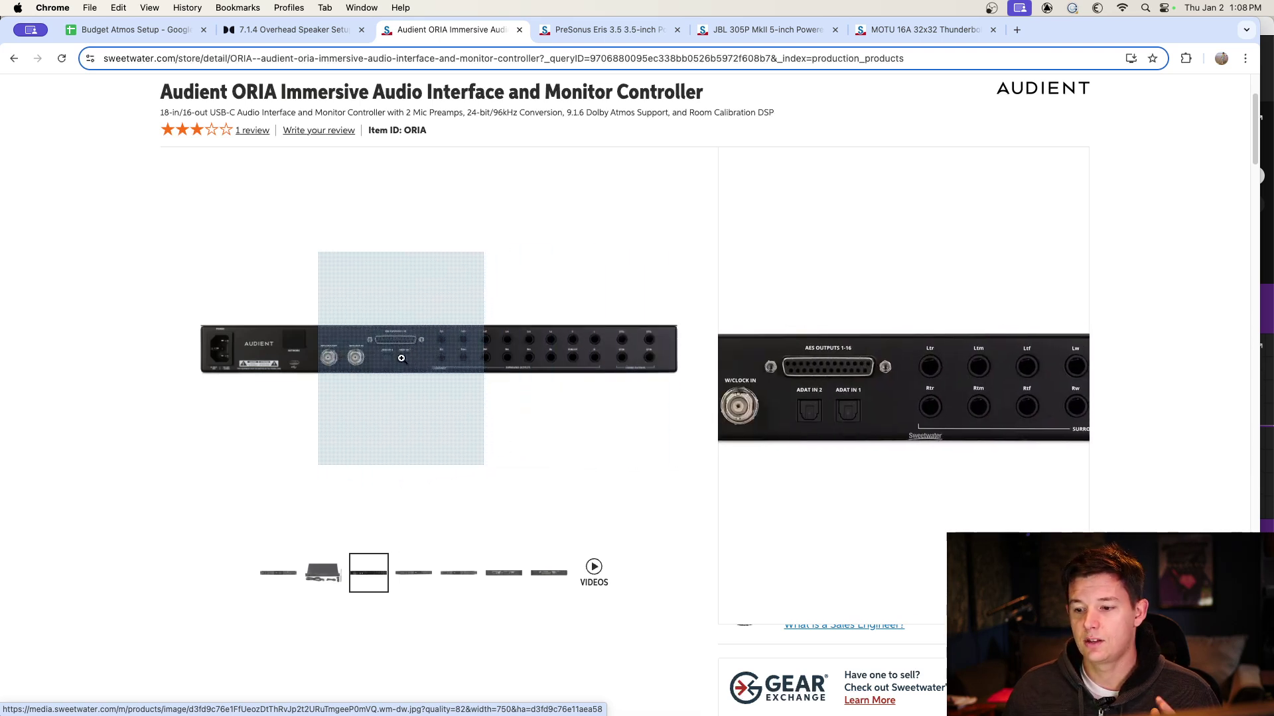
key(super+Tab)
key(super+Tab)
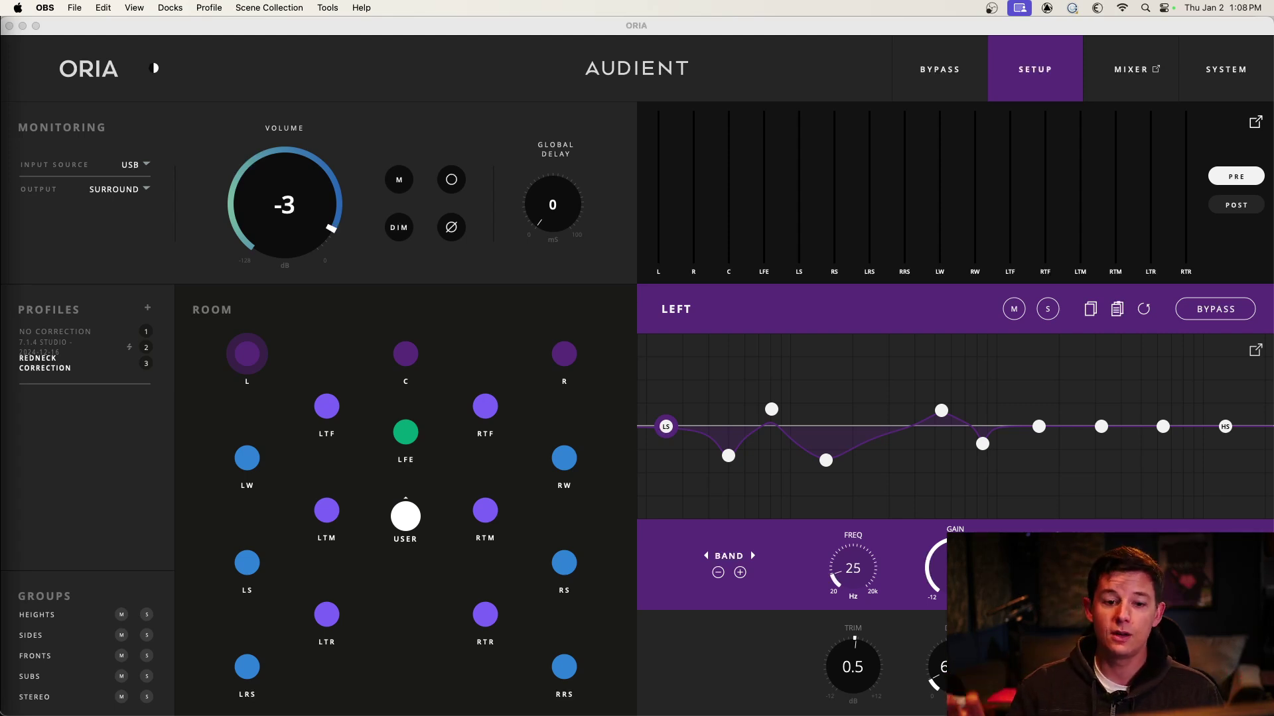
Step: Activate Redneck Correction, review the C, R, RS, RRS and LRS channel EQs, then return to Chrome
click(386, 38)
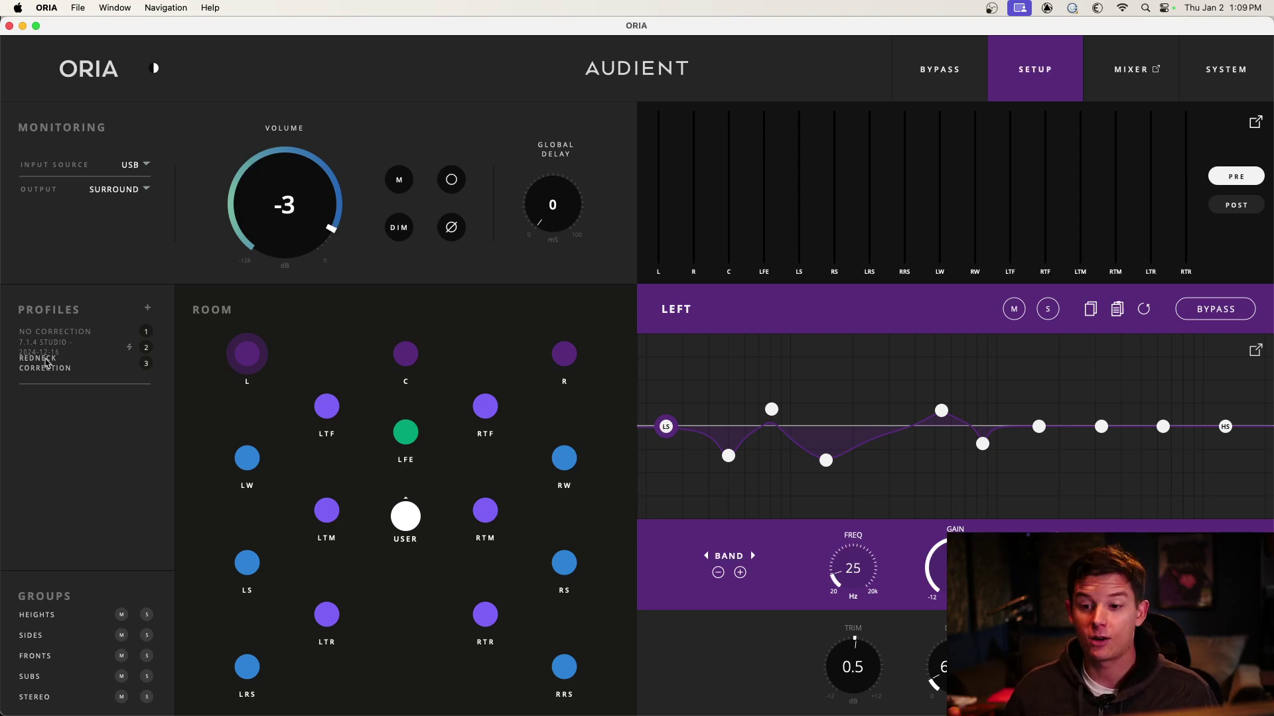
click(46, 362)
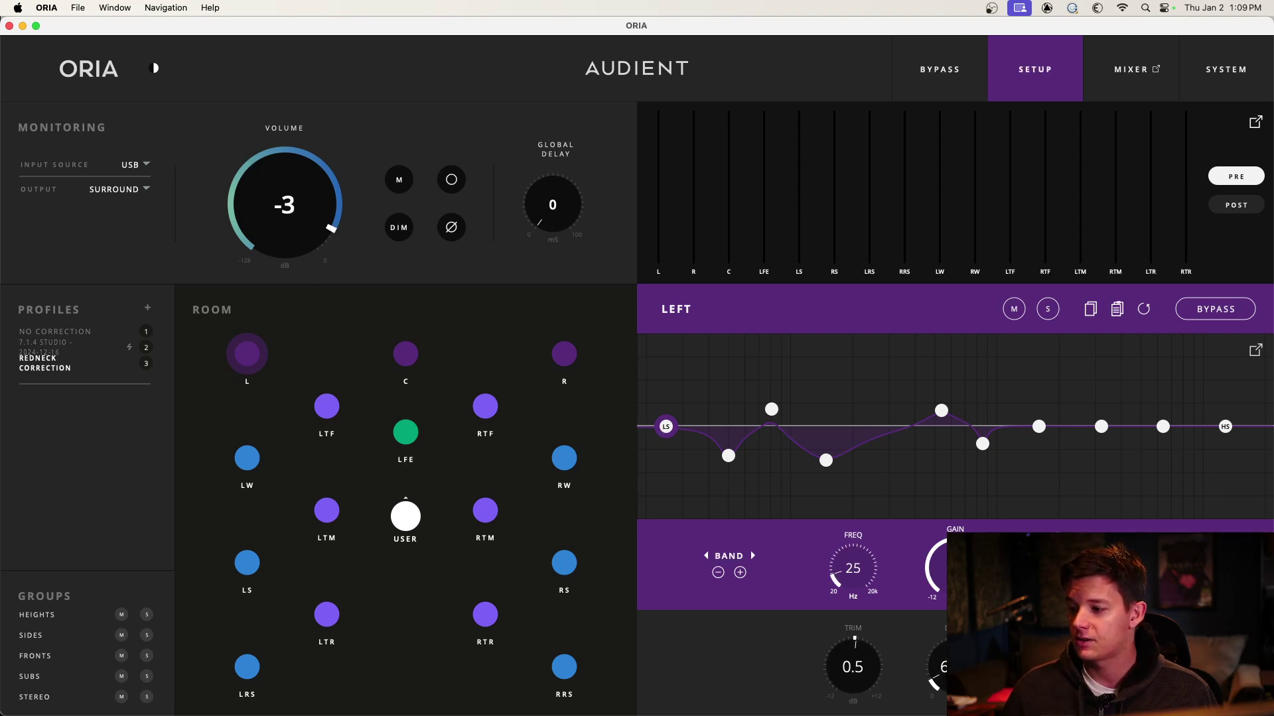
click(408, 352)
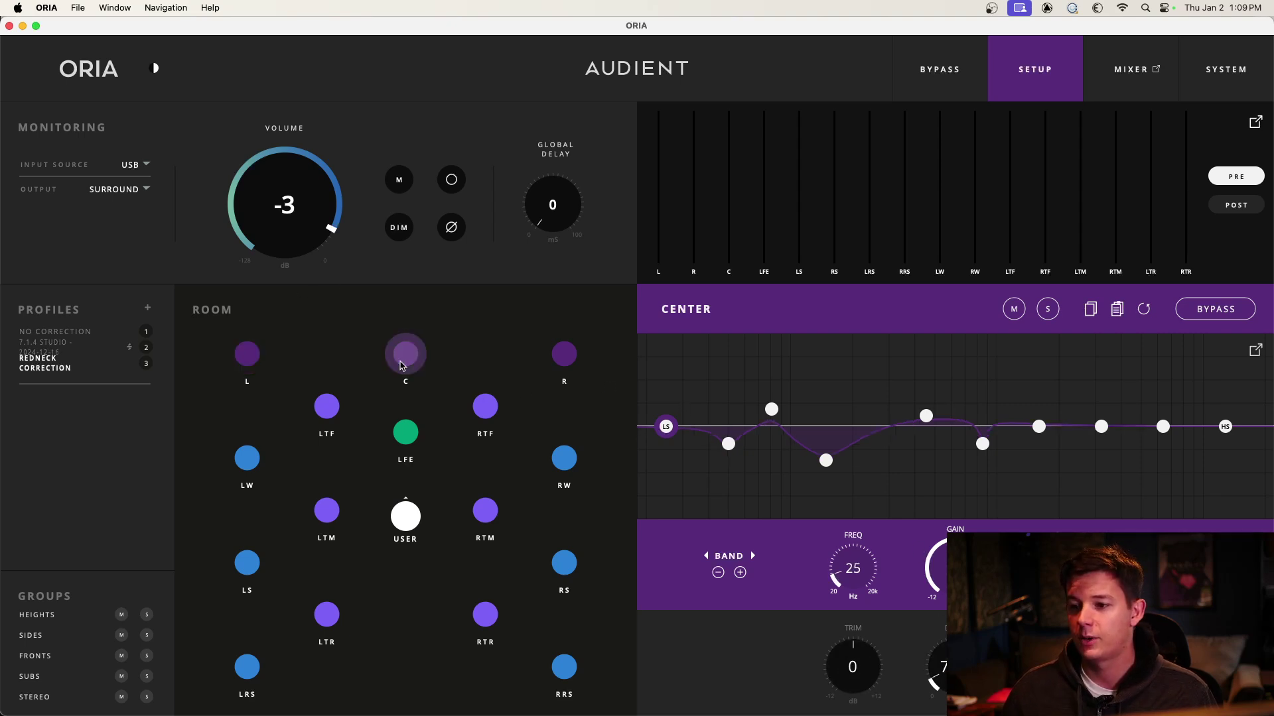
click(565, 357)
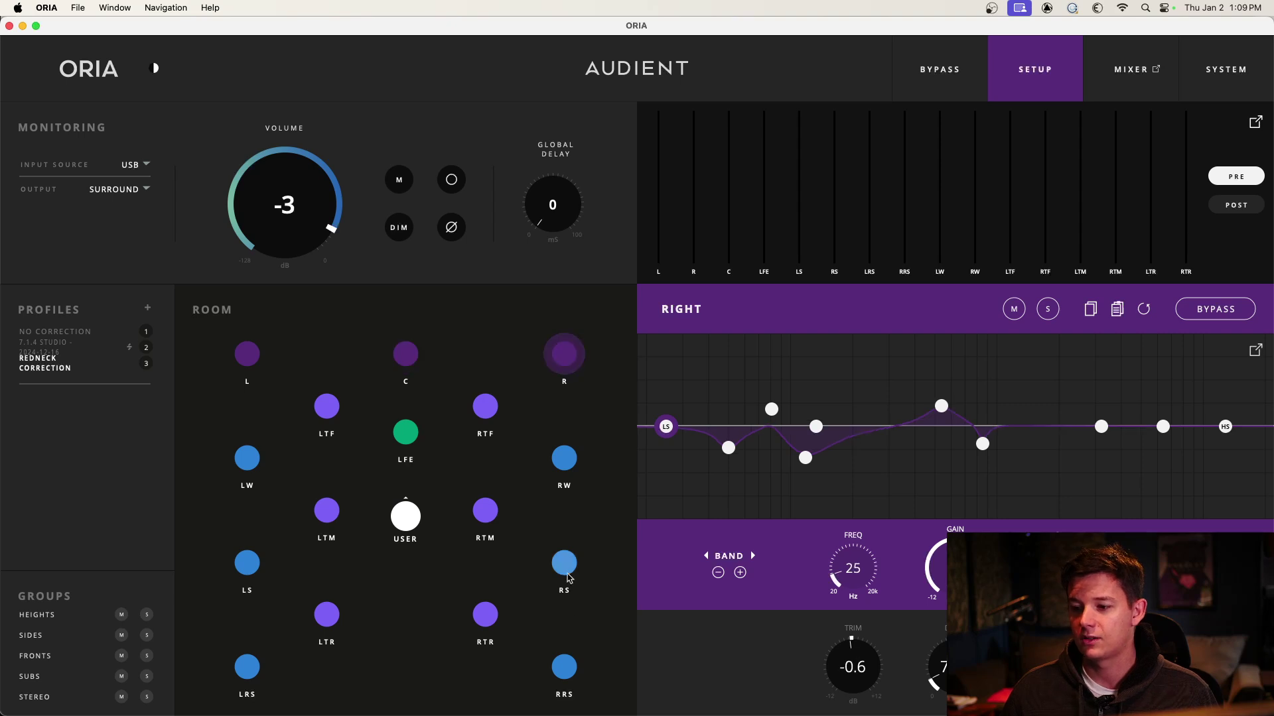
click(566, 577)
click(565, 668)
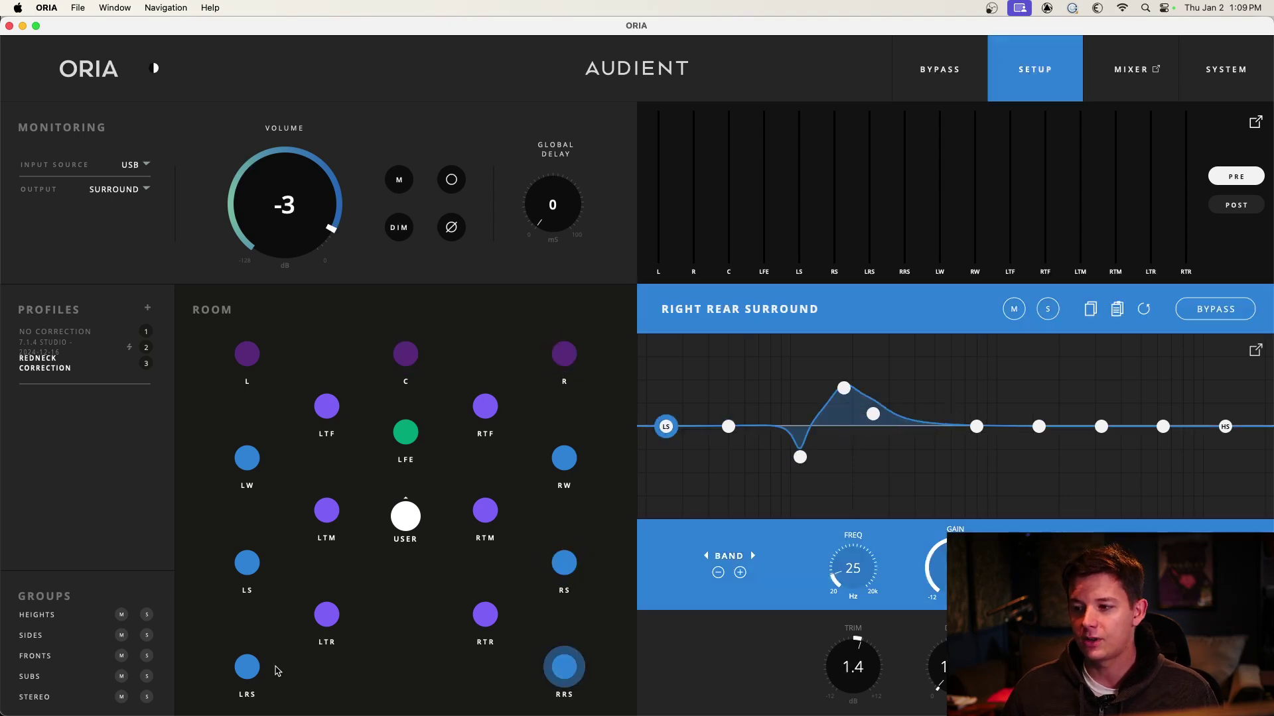
click(250, 668)
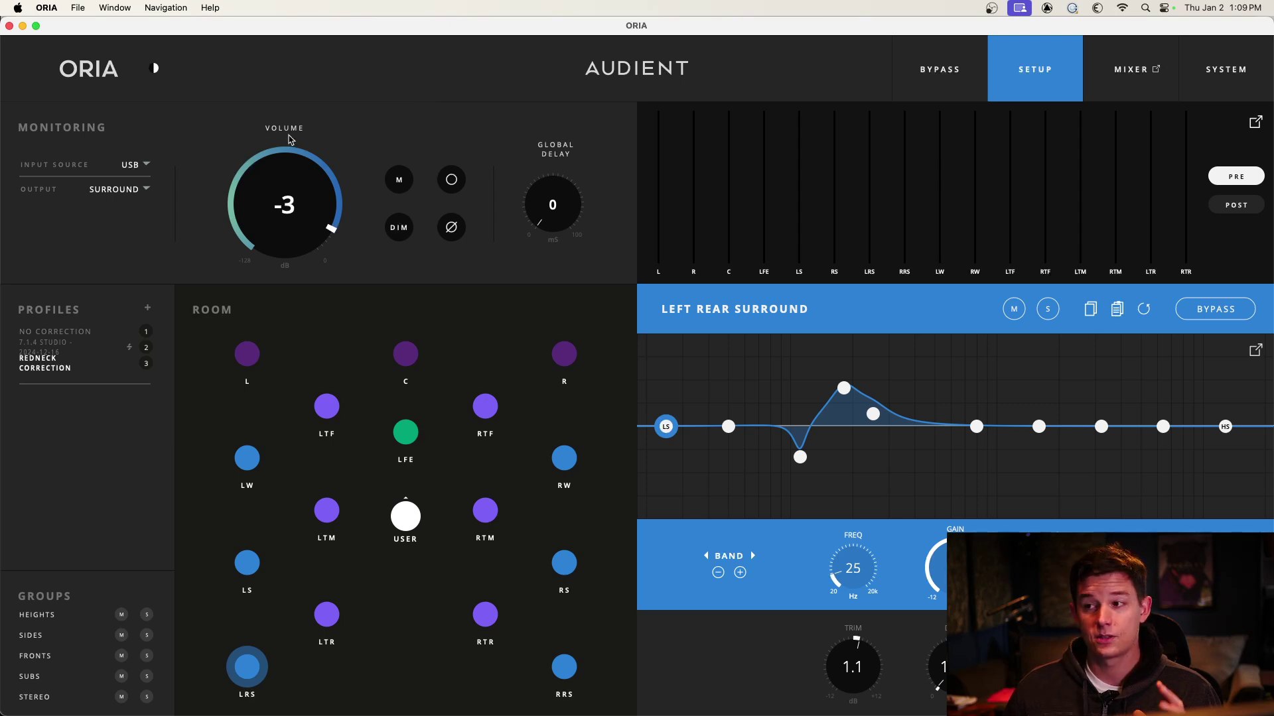
key(super+Tab)
key(super+Tab)
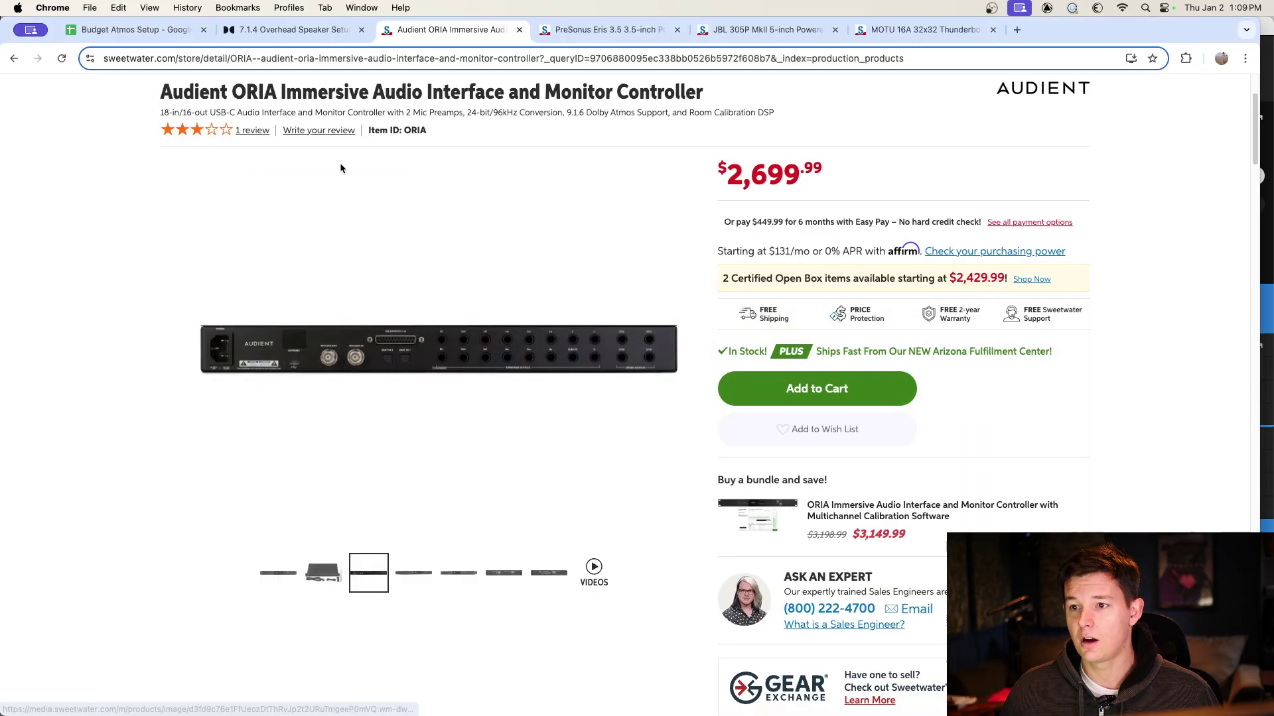
Step: Check the Budget Atmos Setup totals, then open Dolby's 7.1.4 overhead speaker setup guide
click(133, 30)
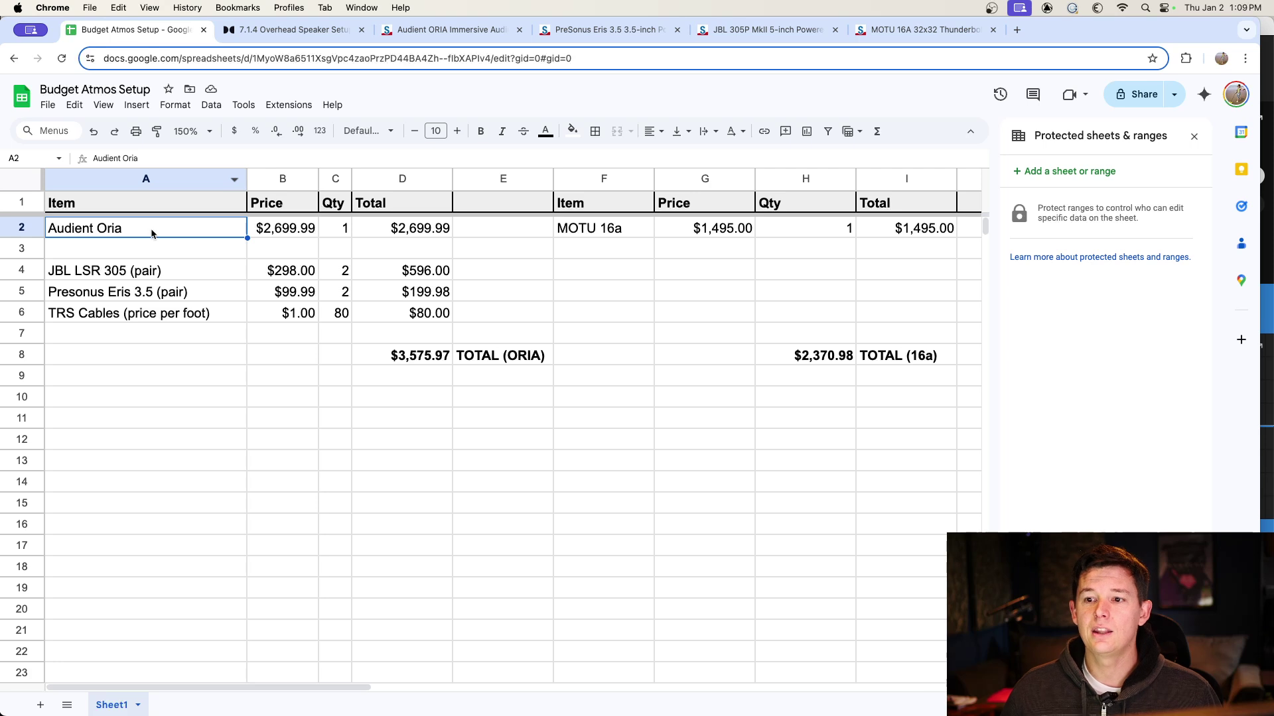
key(super+Tab)
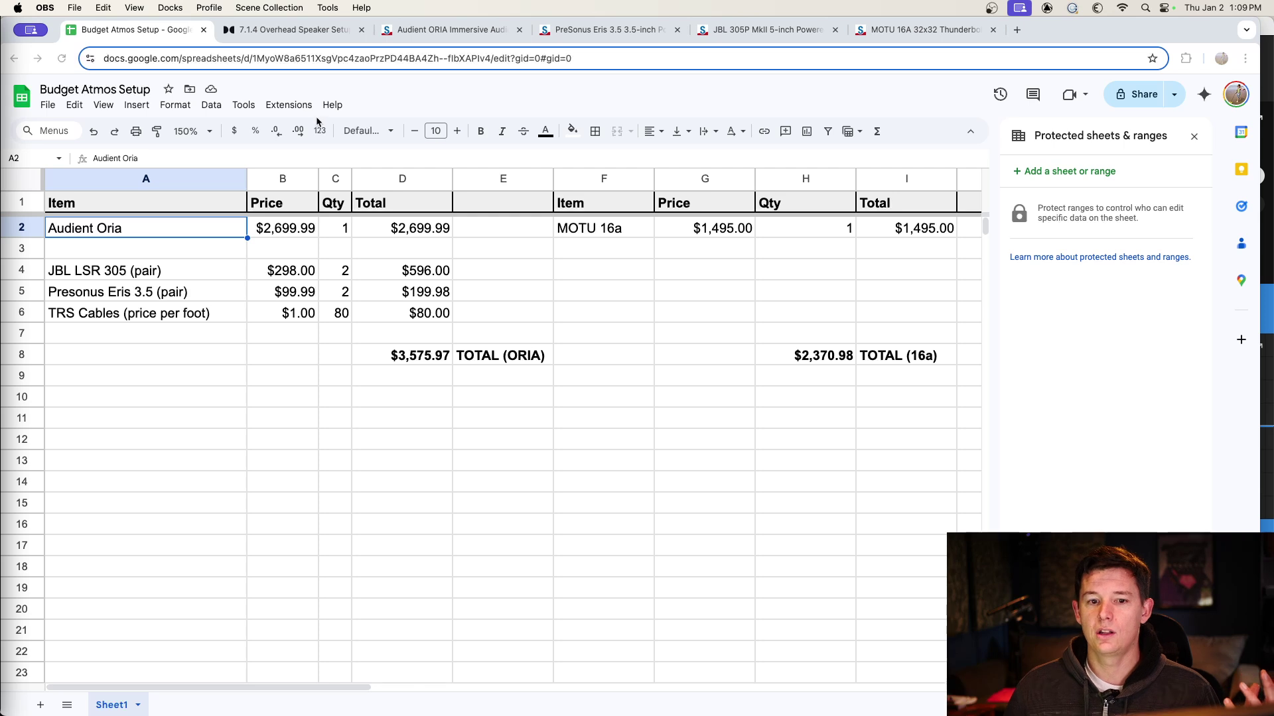
click(307, 28)
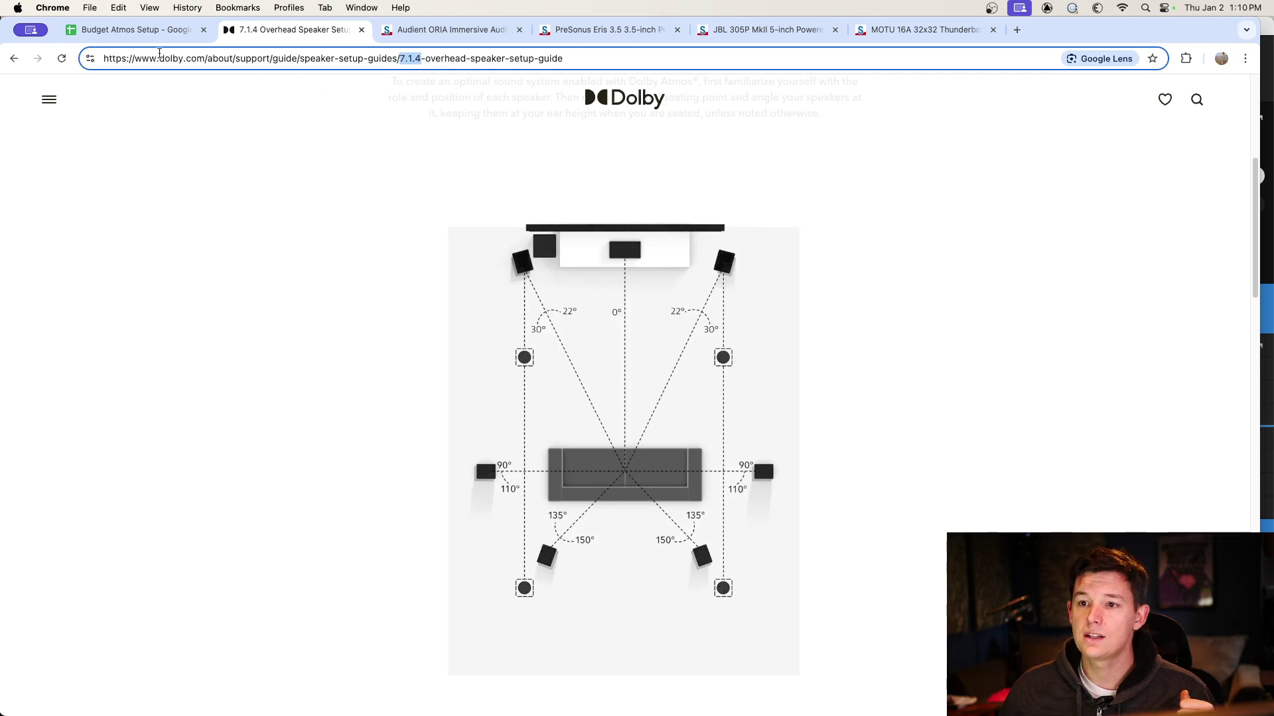
Step: Return to the Budget Atmos Setup sheet showing ORIA at $3,575.97 versus $2,370.98 for the 16a
click(129, 30)
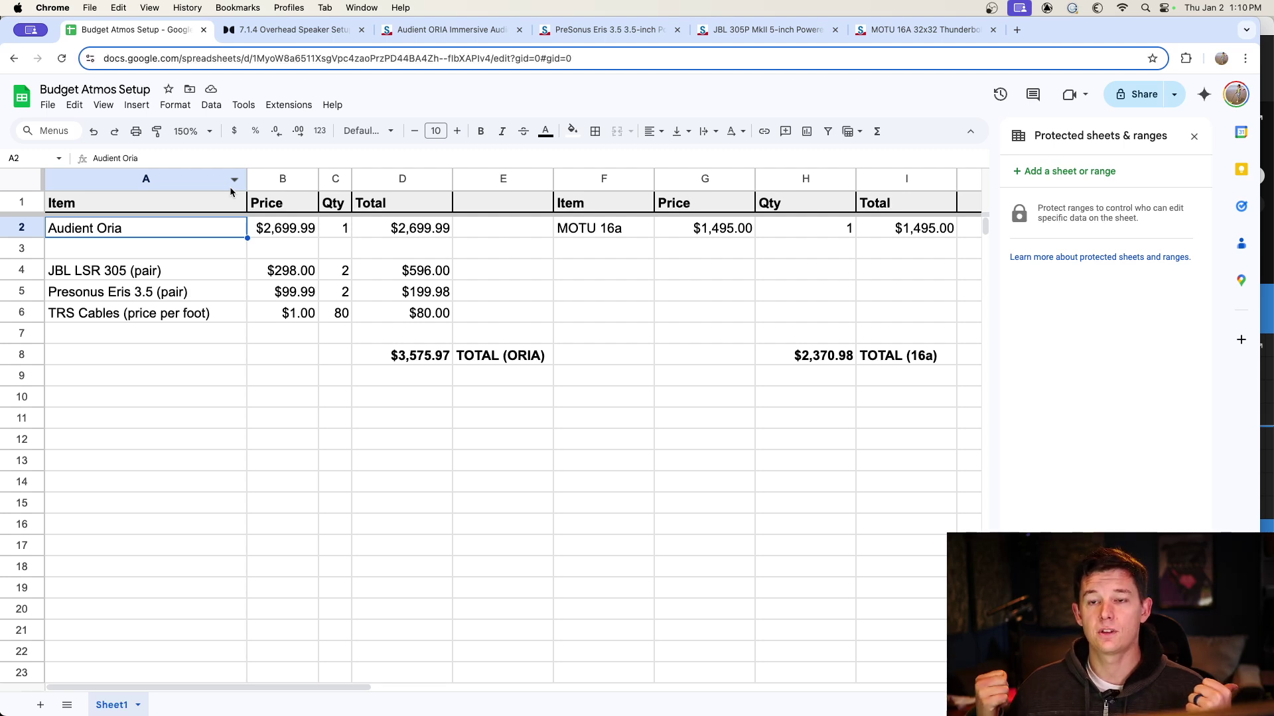
Step: Set the JBL LSR 305 quantity in C4 to 1 (totals $3,277.97 / $2,072.98), then reopen the Dolby guide
click(190, 269)
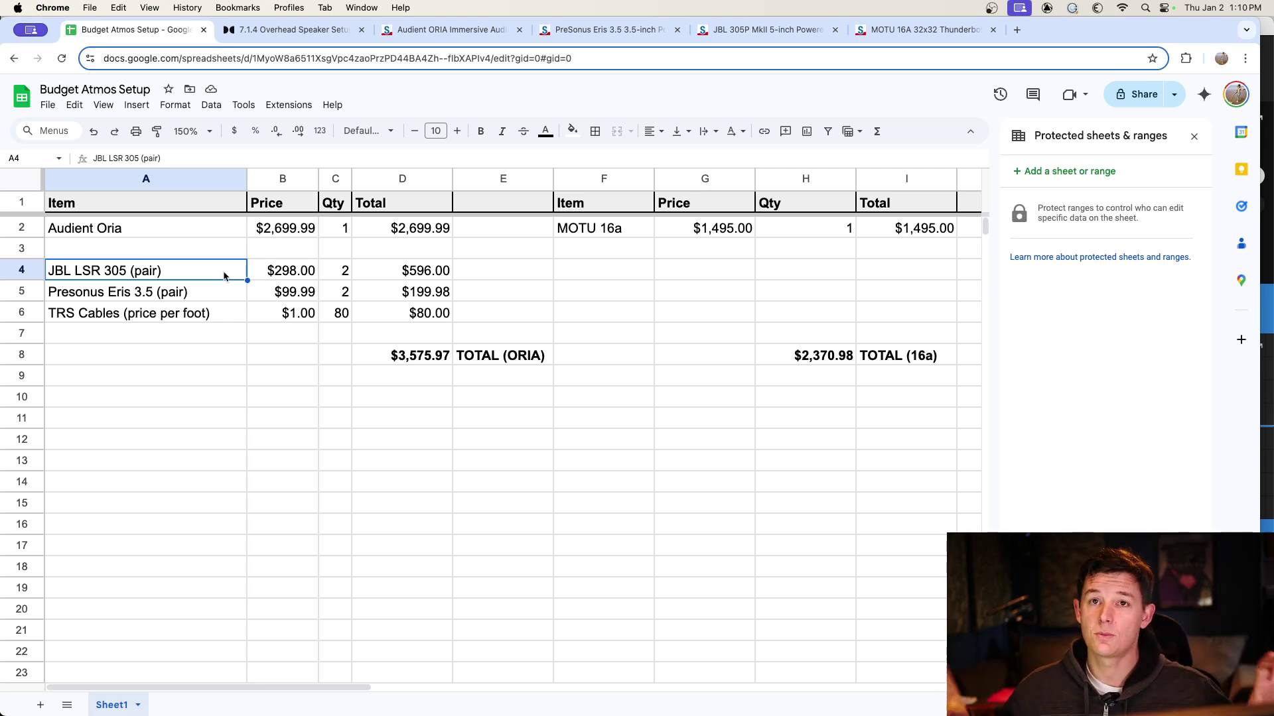
click(338, 277)
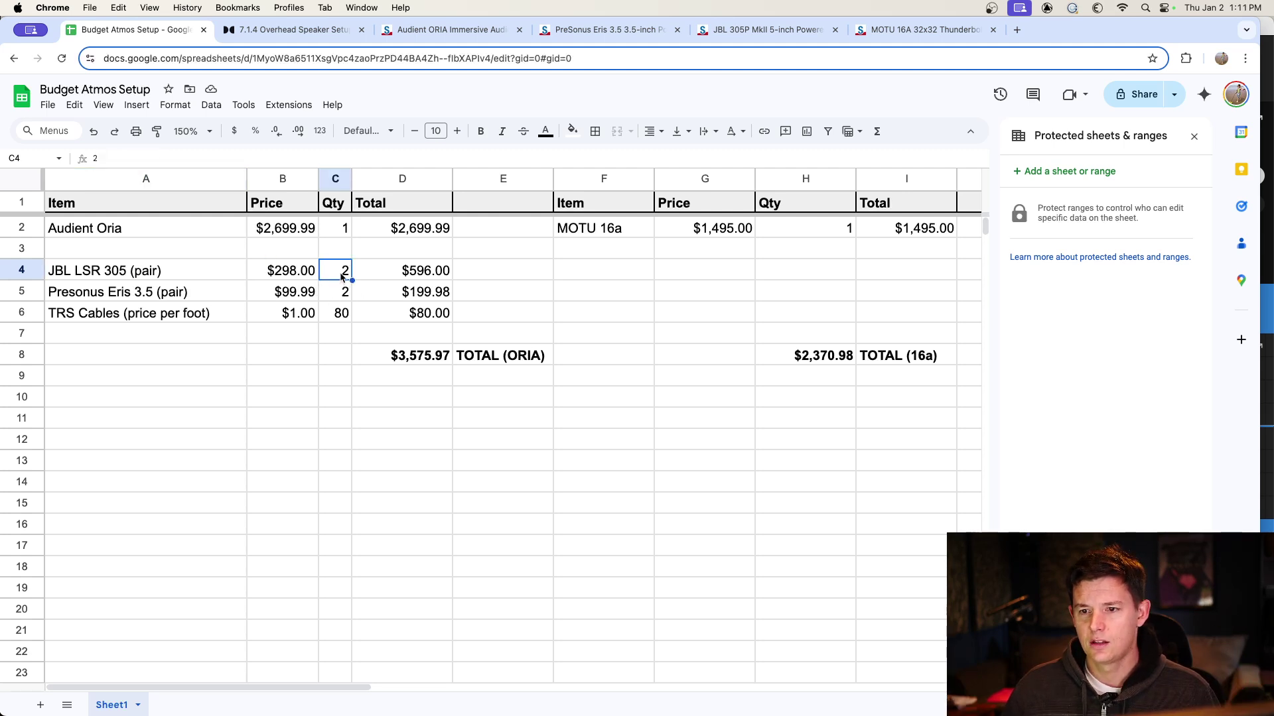
double_click(341, 274)
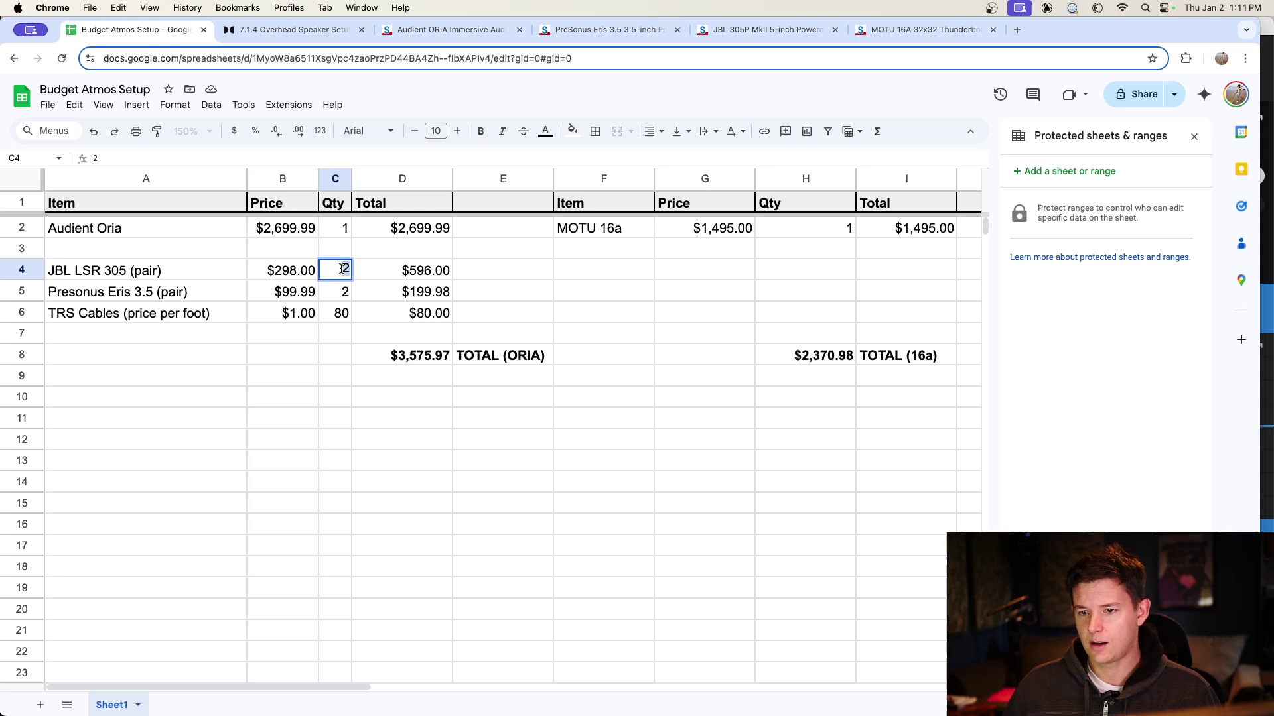
text(1)
key(Return)
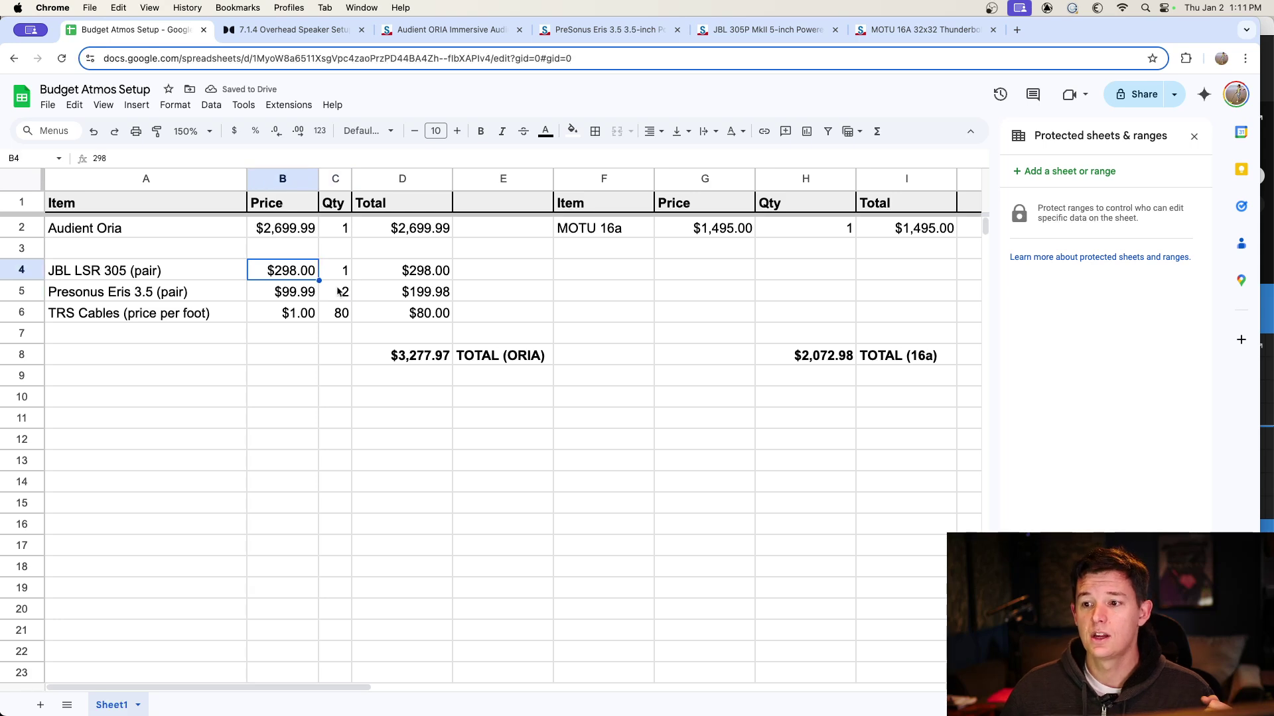
click(206, 293)
click(288, 29)
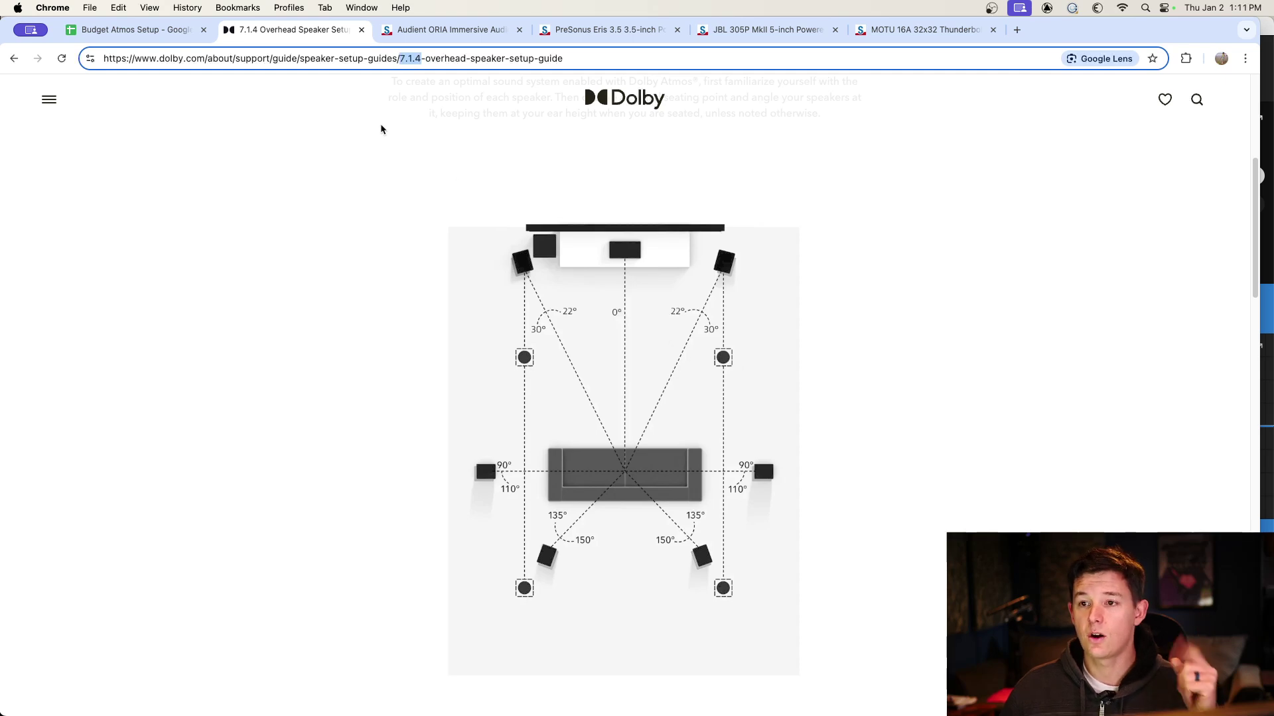
Step: View the PreSonus Eris 3.5 rear-panel photo, then go back to the budget sheet and Dolby guide
click(597, 30)
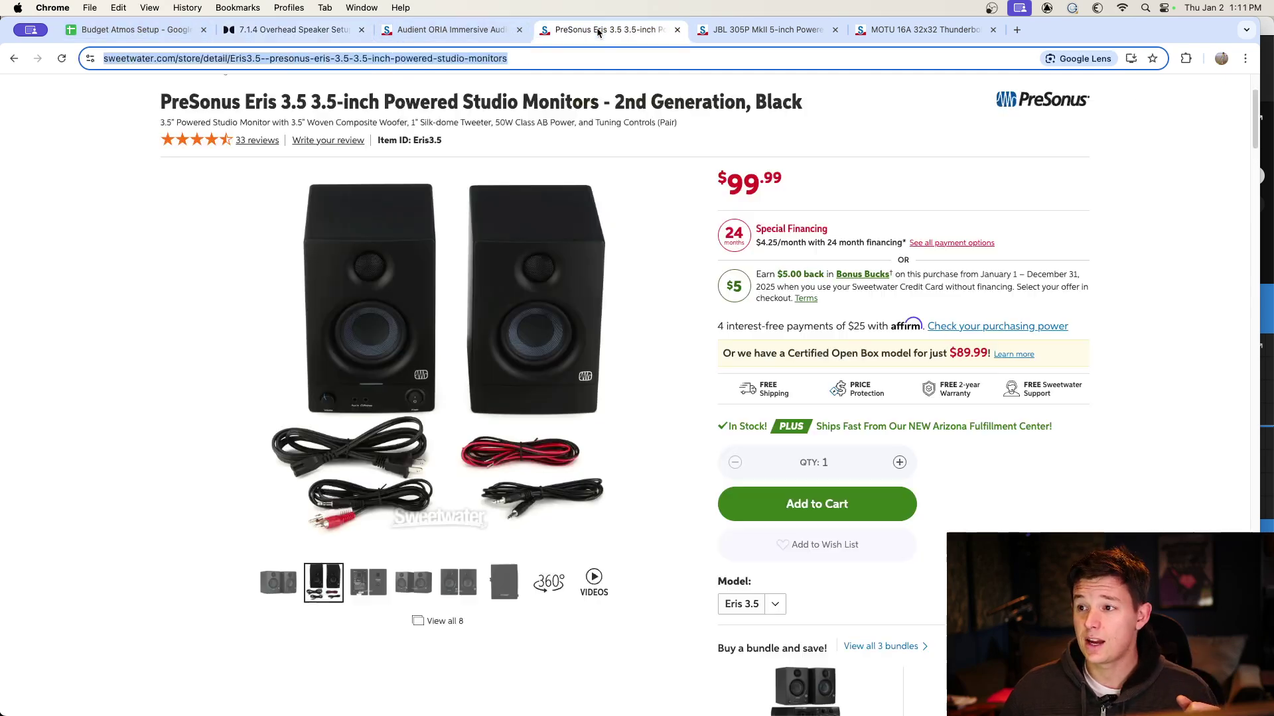
click(284, 101)
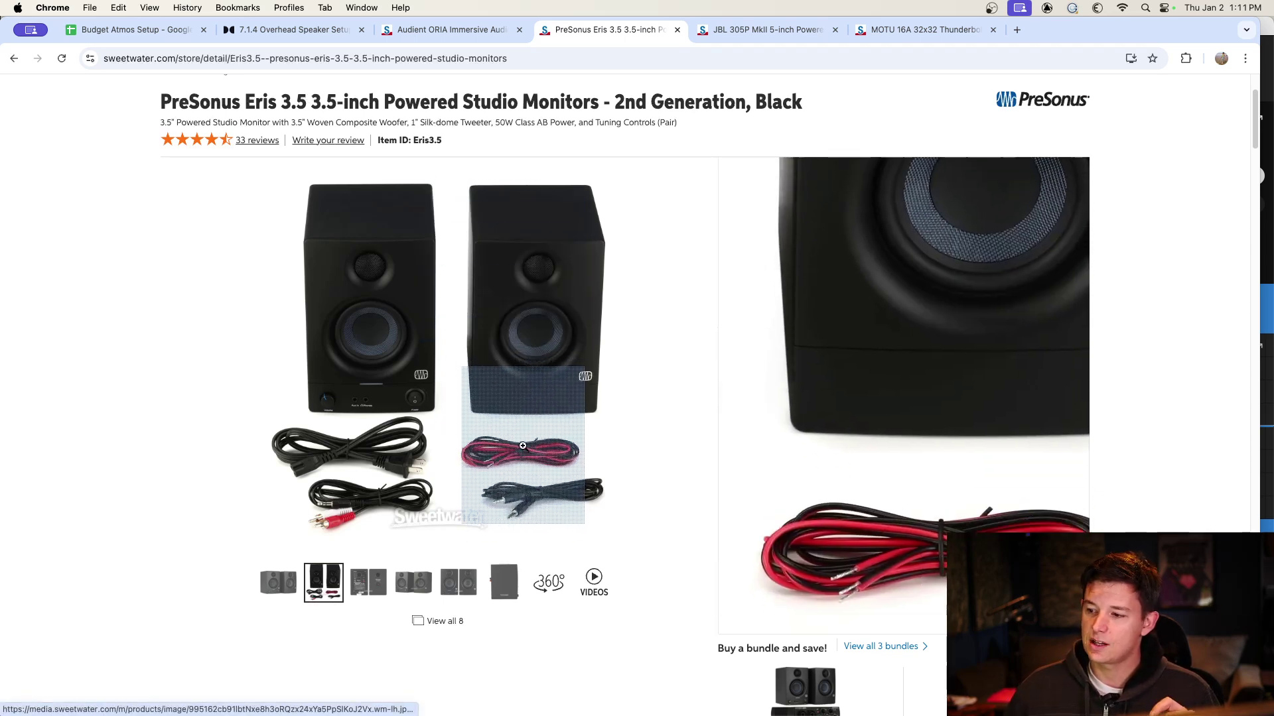
click(368, 582)
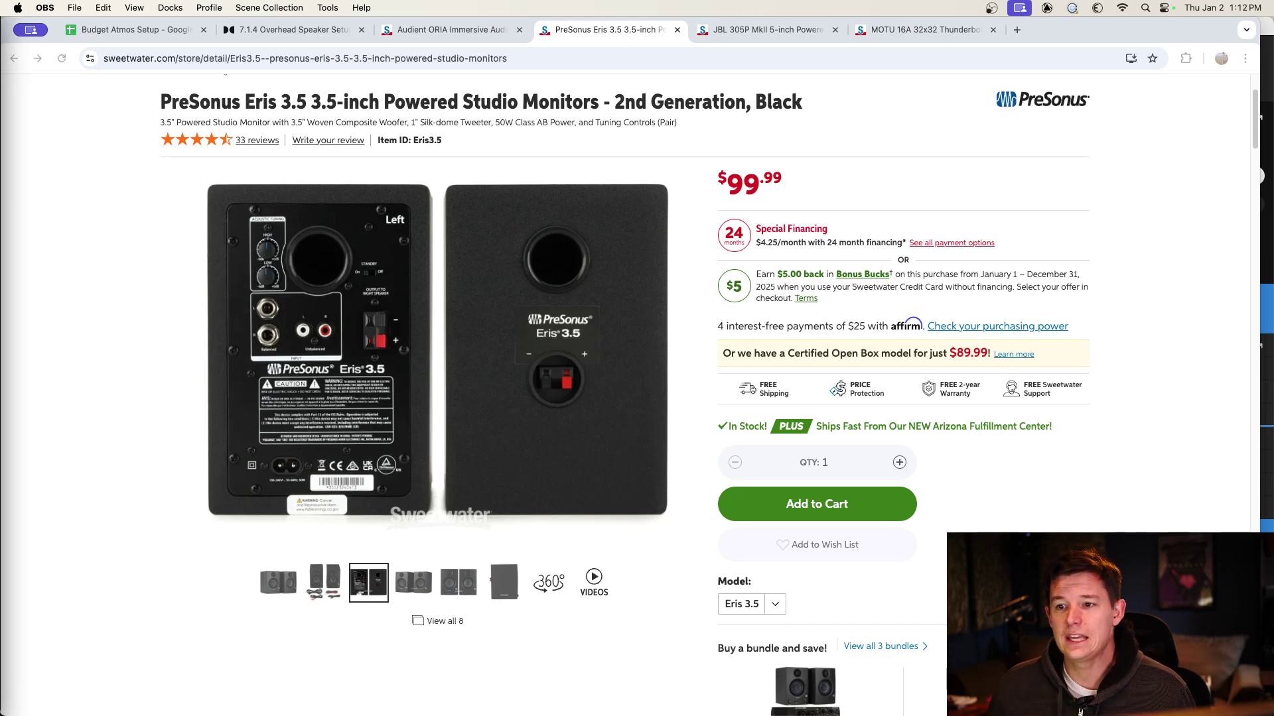
click(157, 34)
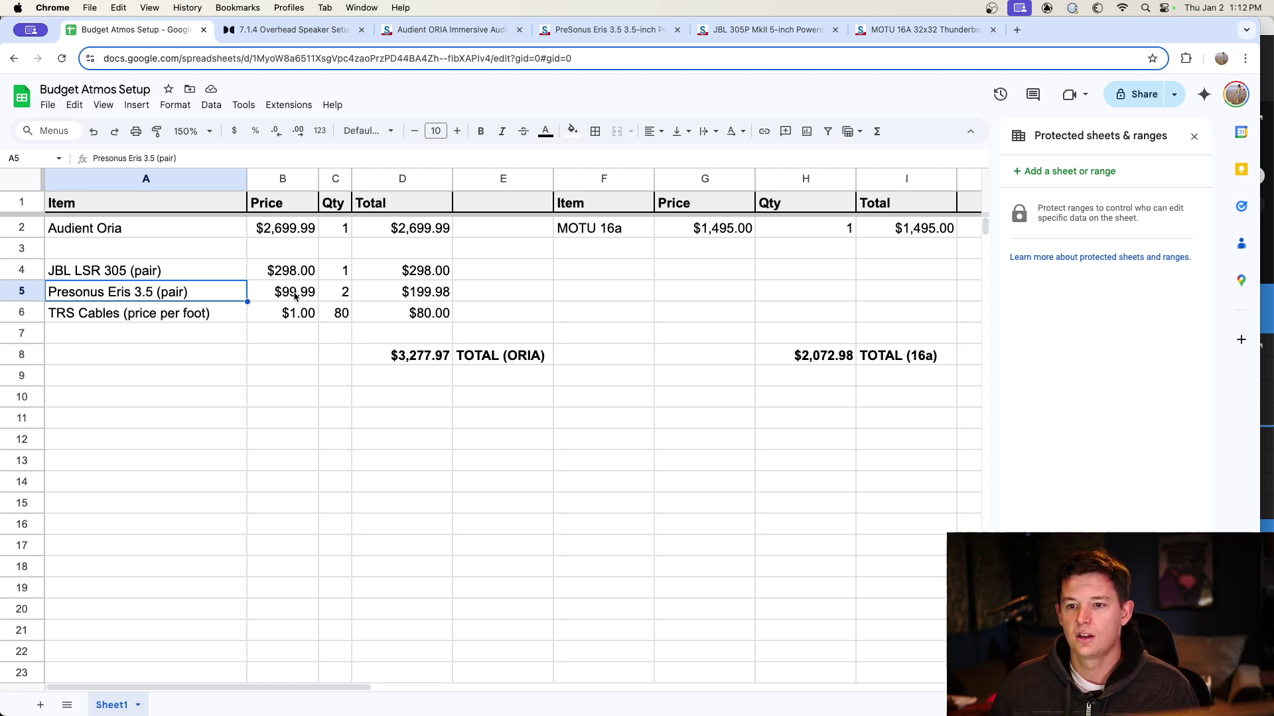
click(302, 31)
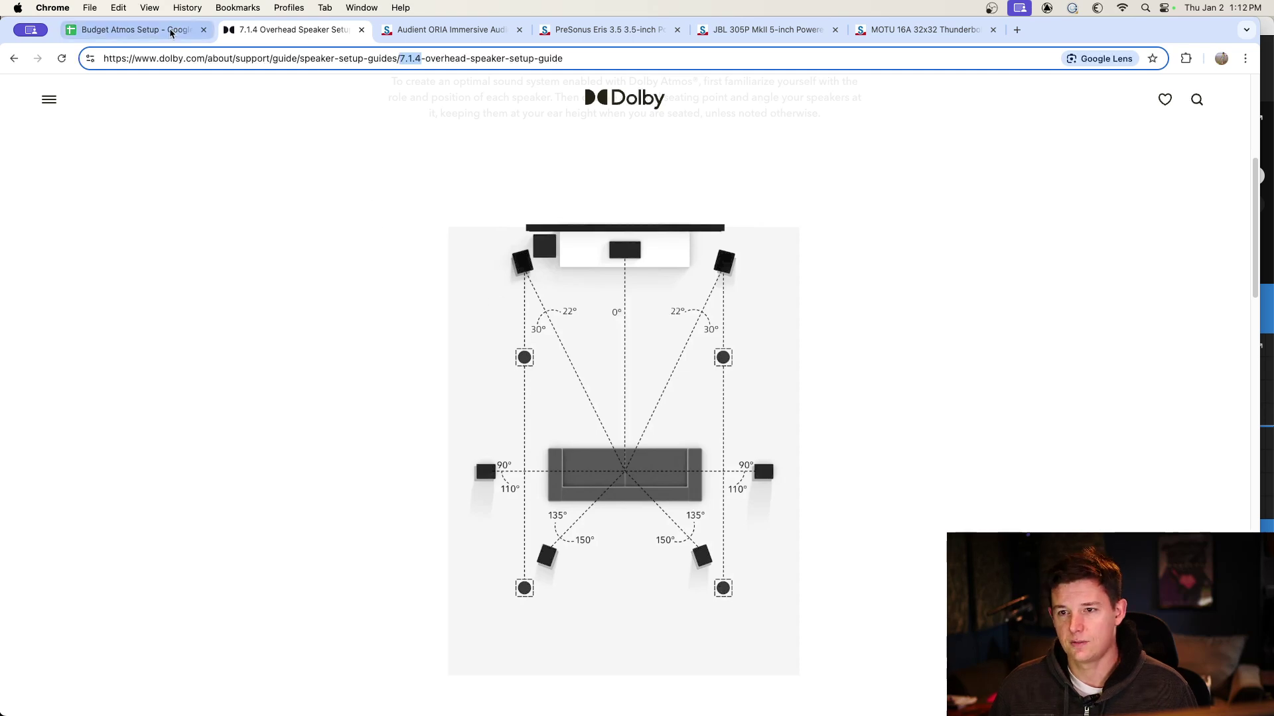
click(133, 30)
click(155, 306)
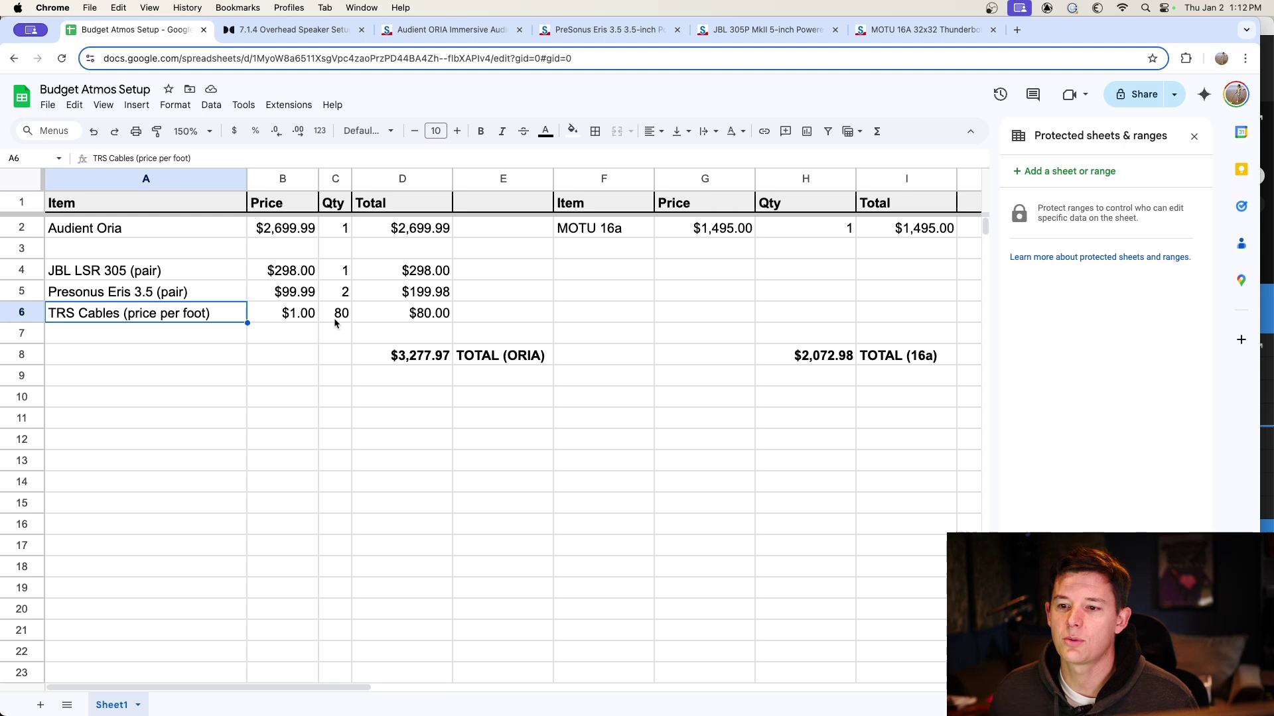
click(370, 311)
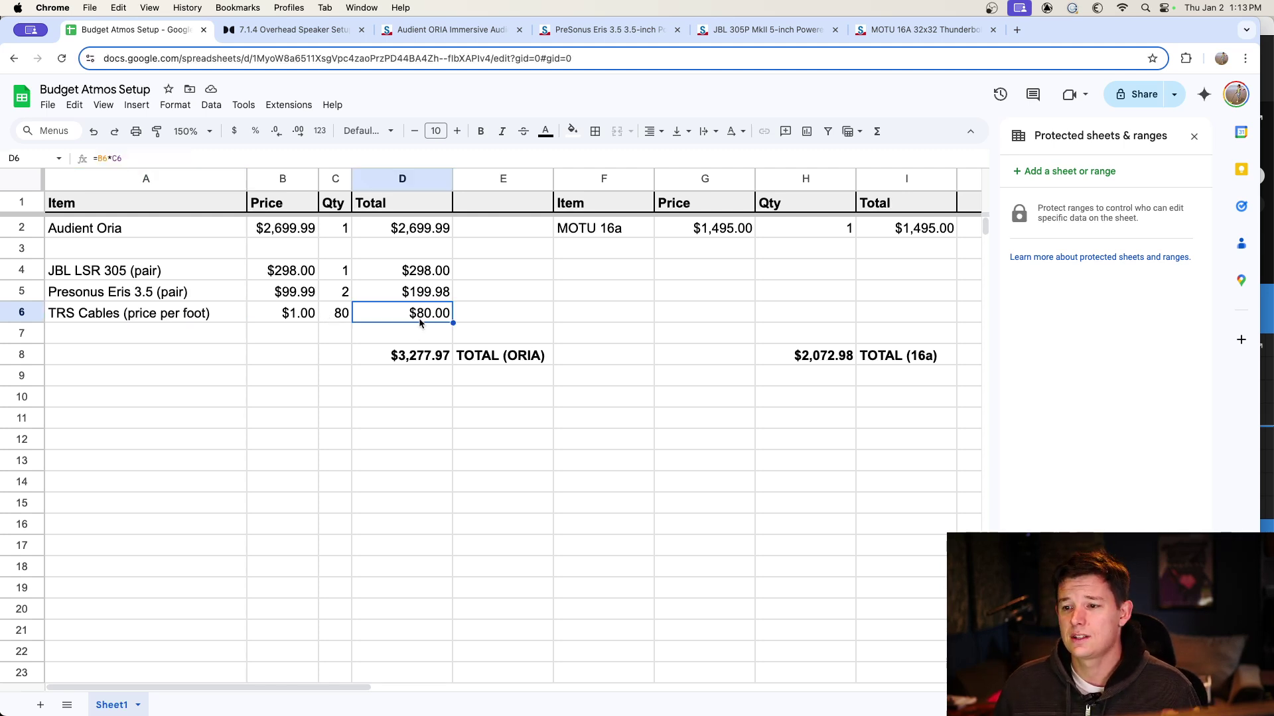
click(434, 363)
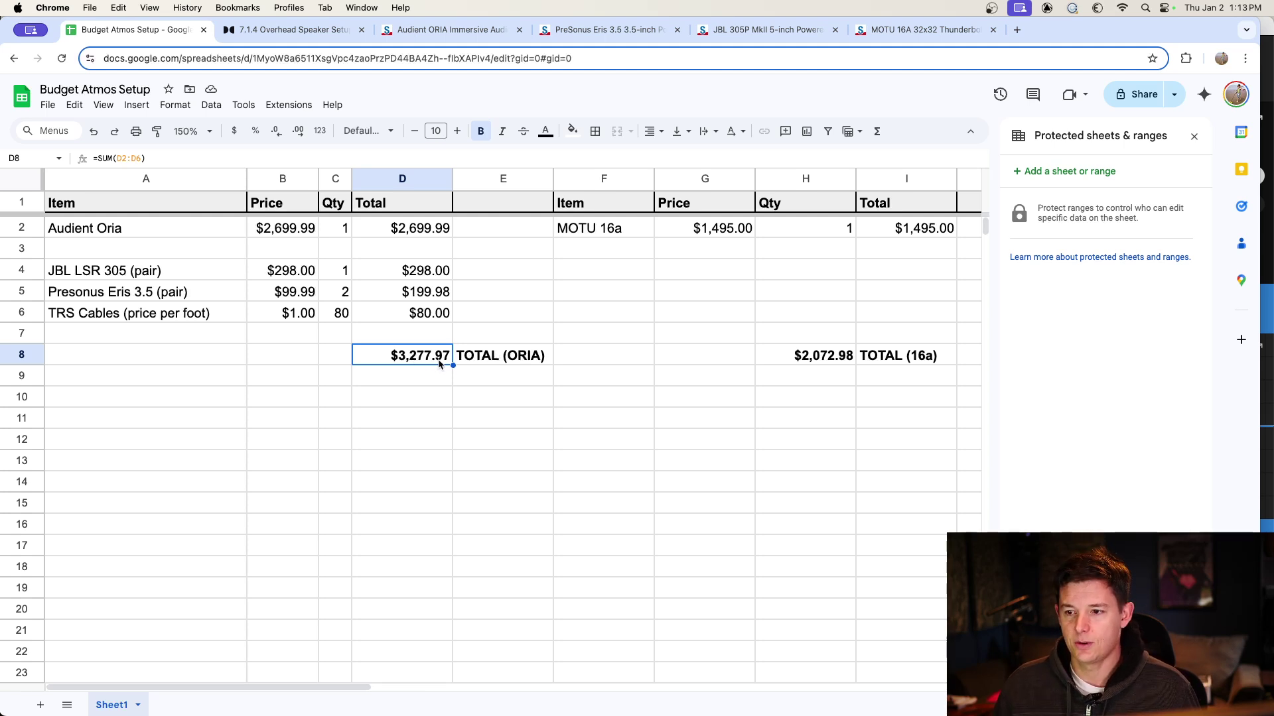
click(616, 225)
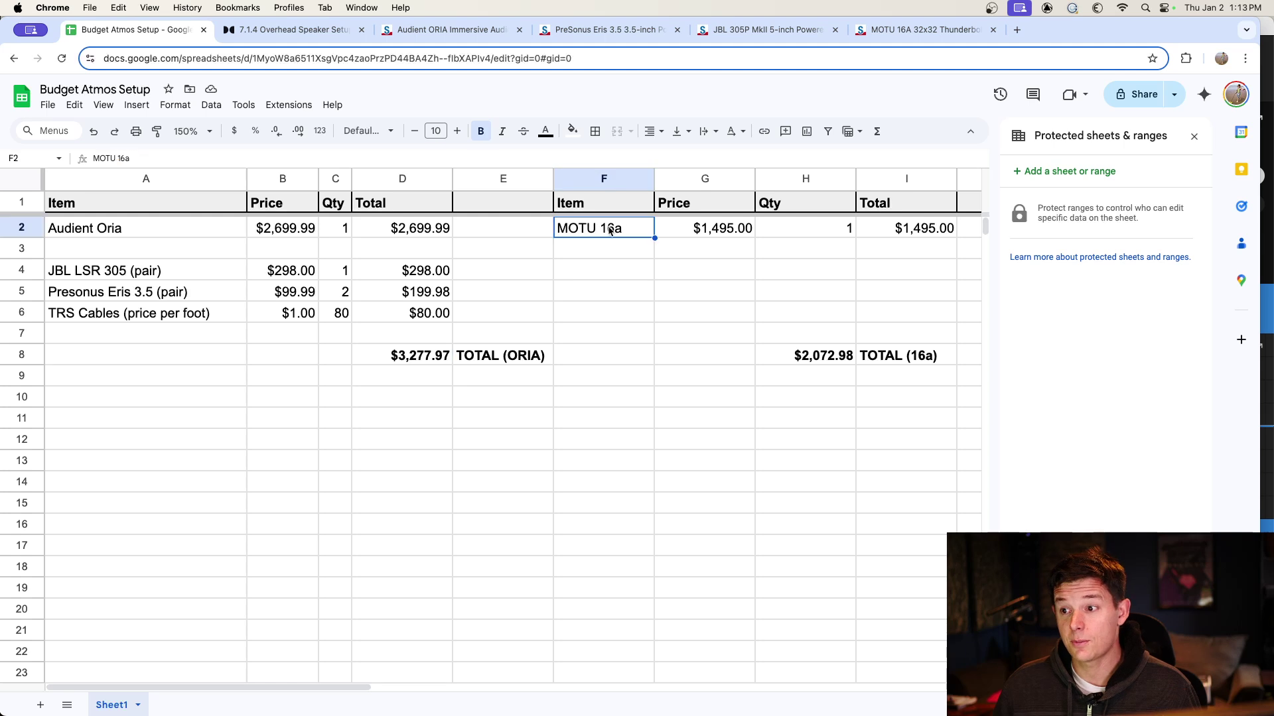
click(893, 30)
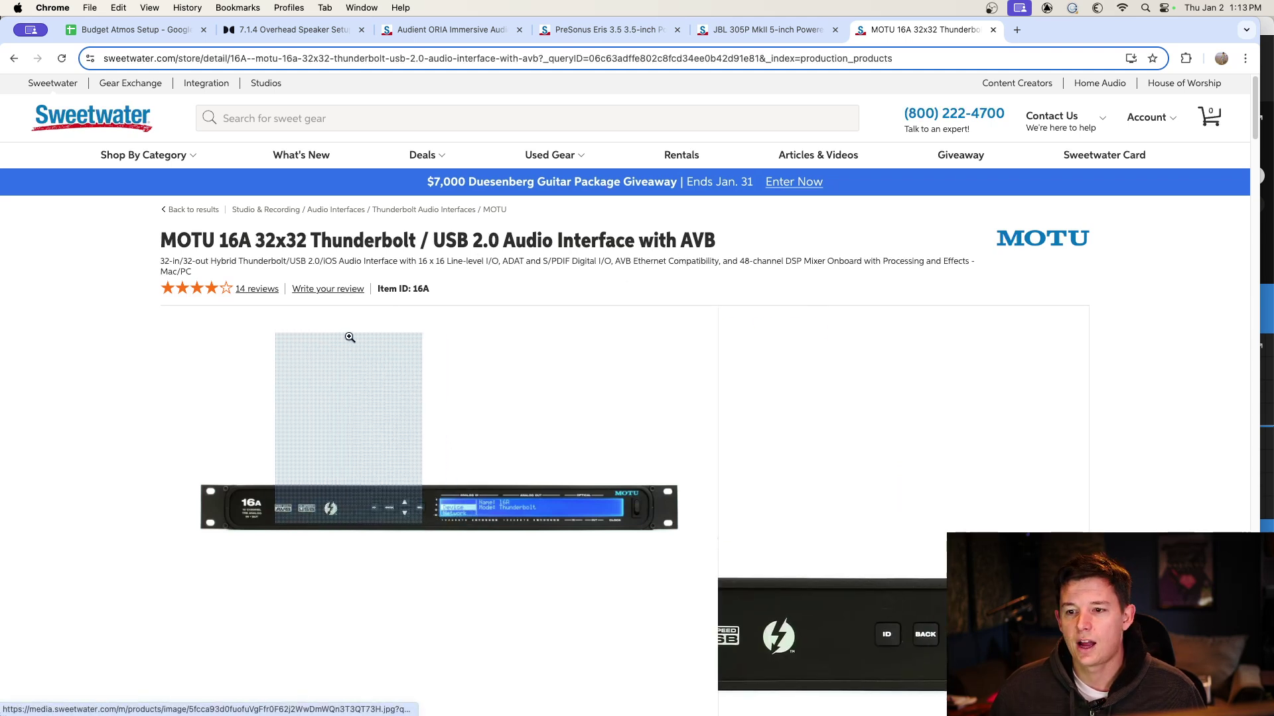
scroll(482, 489, down, 3)
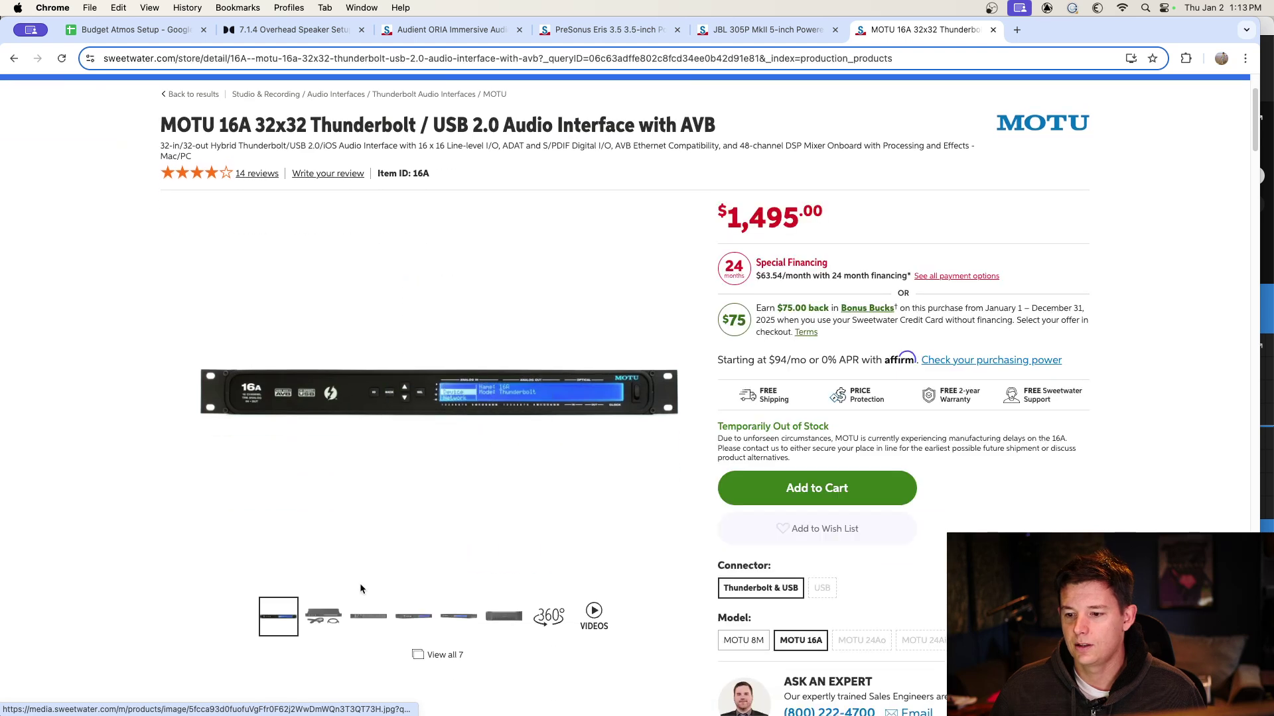
click(330, 610)
click(369, 613)
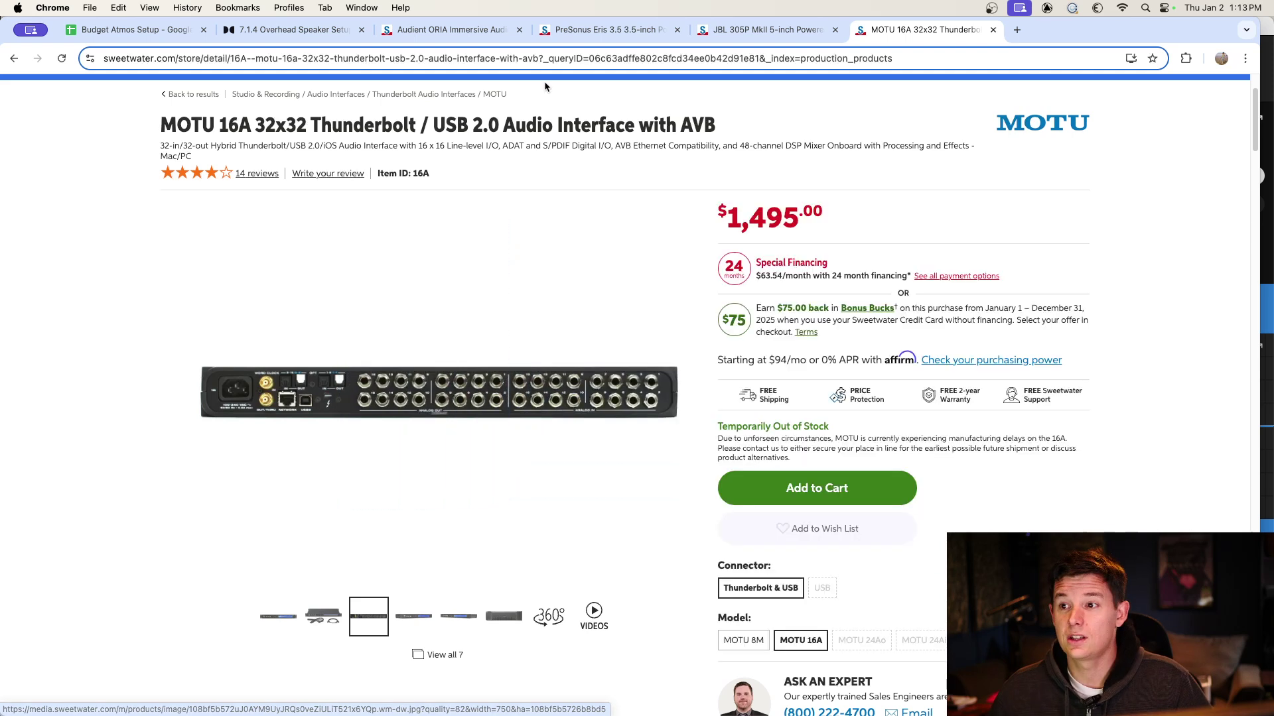
click(451, 29)
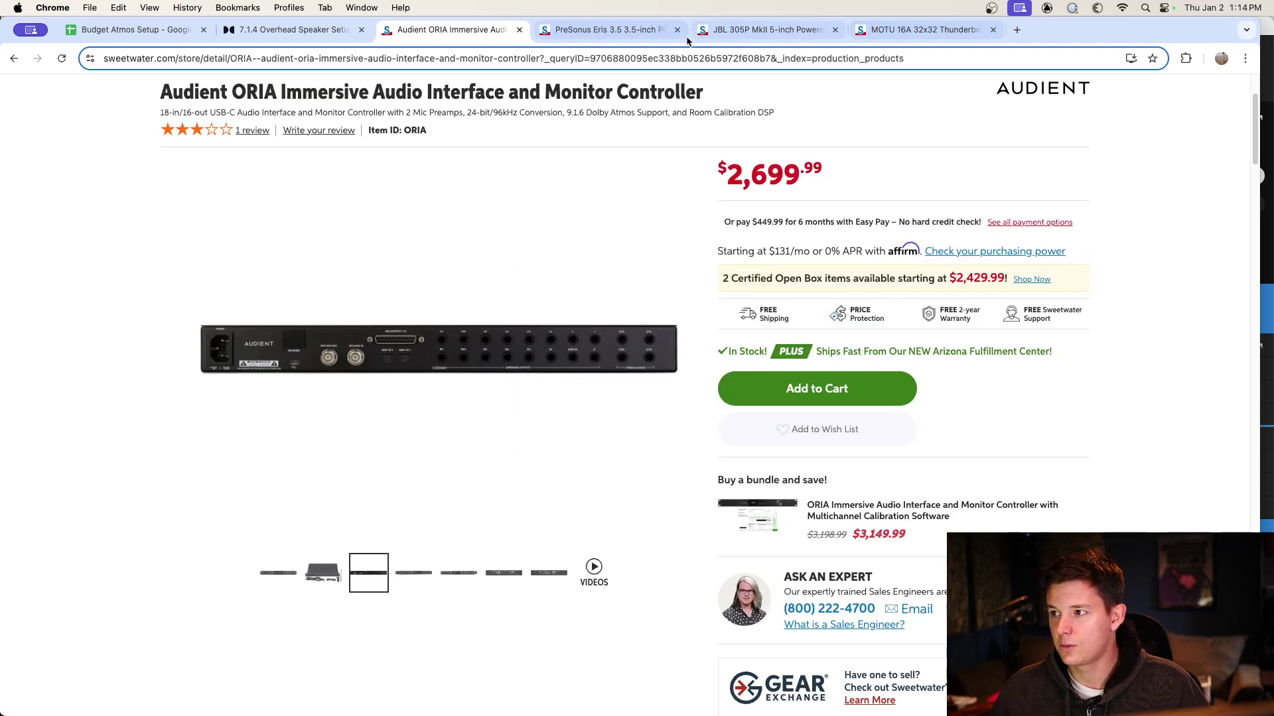
click(169, 31)
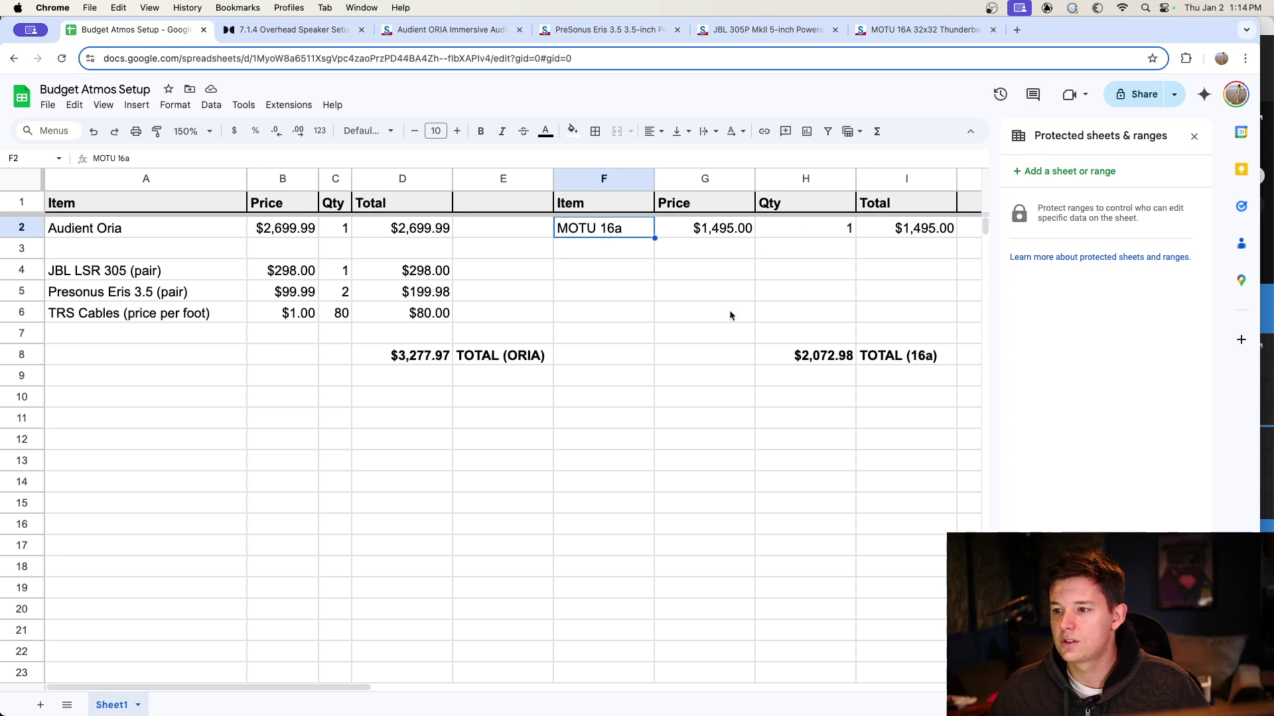
click(820, 364)
click(725, 230)
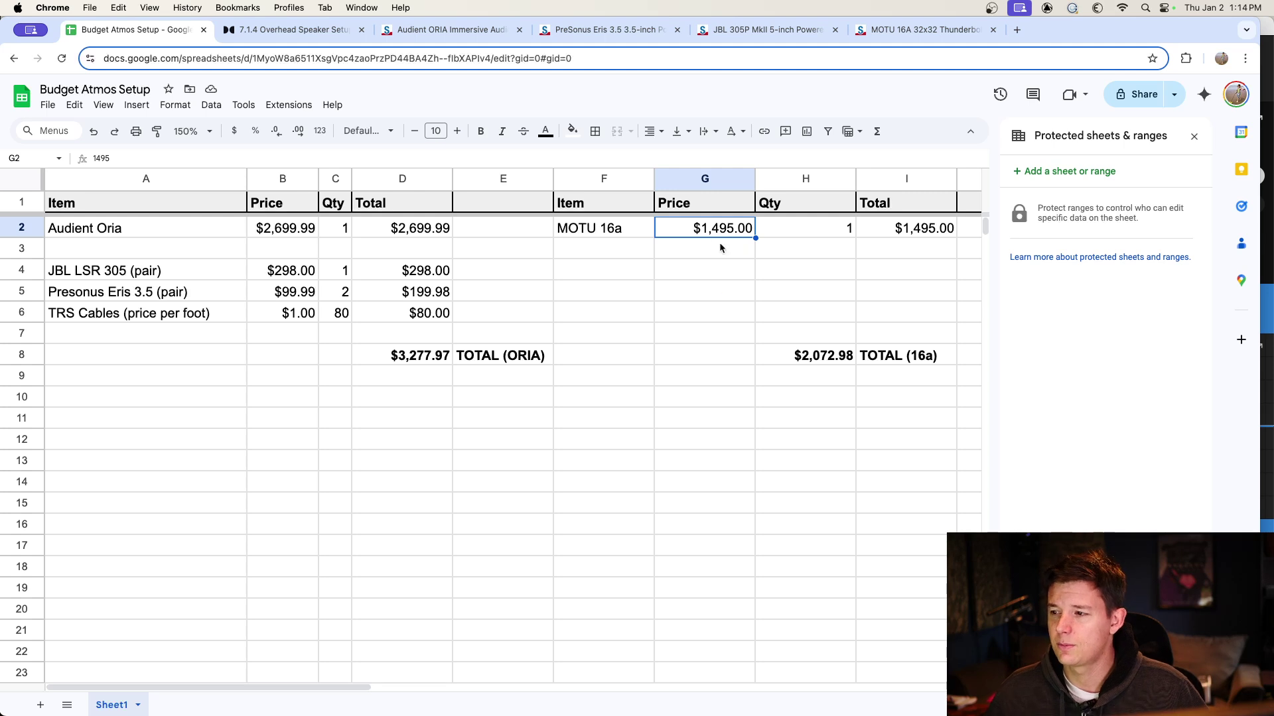
click(818, 359)
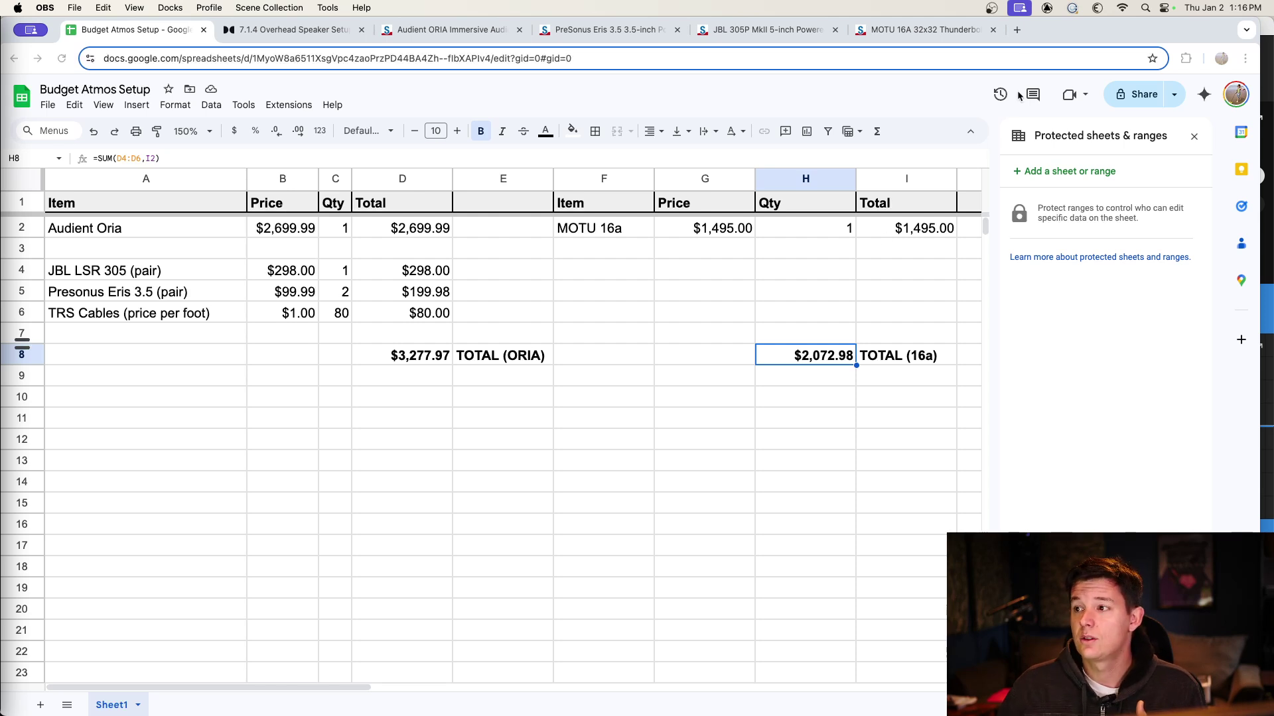
Step: Search Sweetwater for '18i20' and open the Focusrite Scarlett 18i20 4th Gen page ($649.99)
click(974, 35)
scroll(516, 99, up, 3)
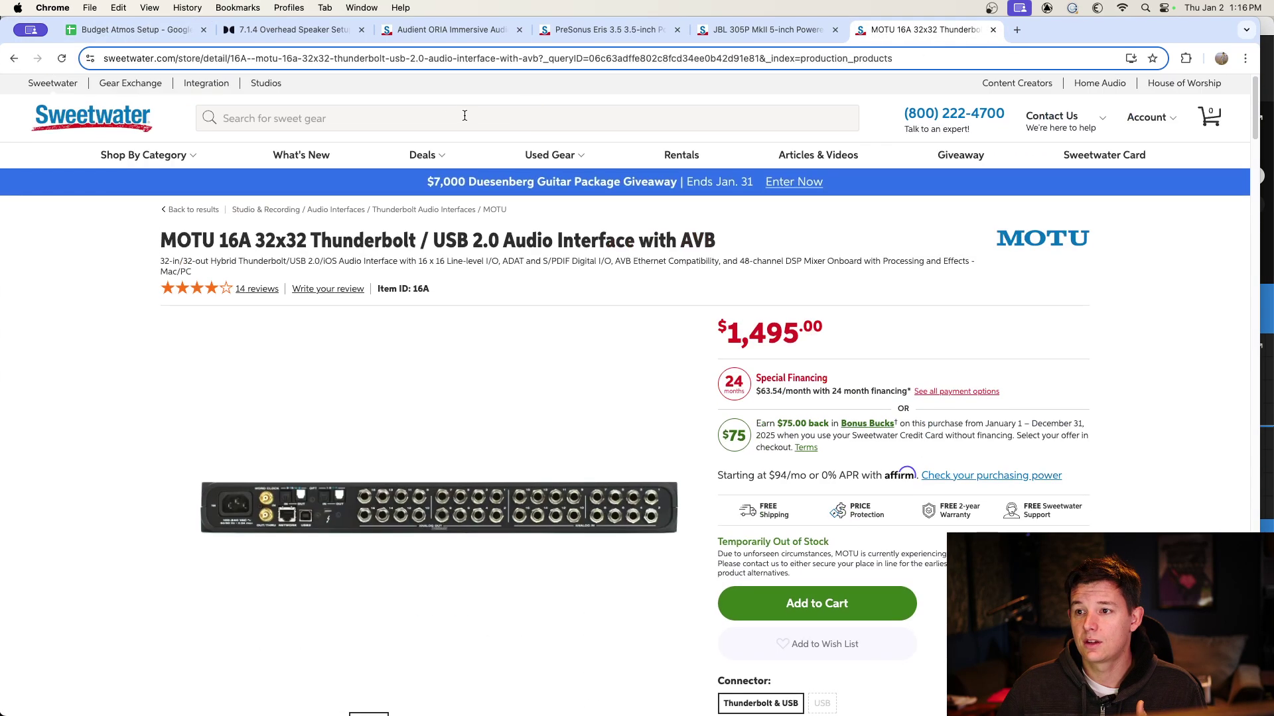
text(18i)
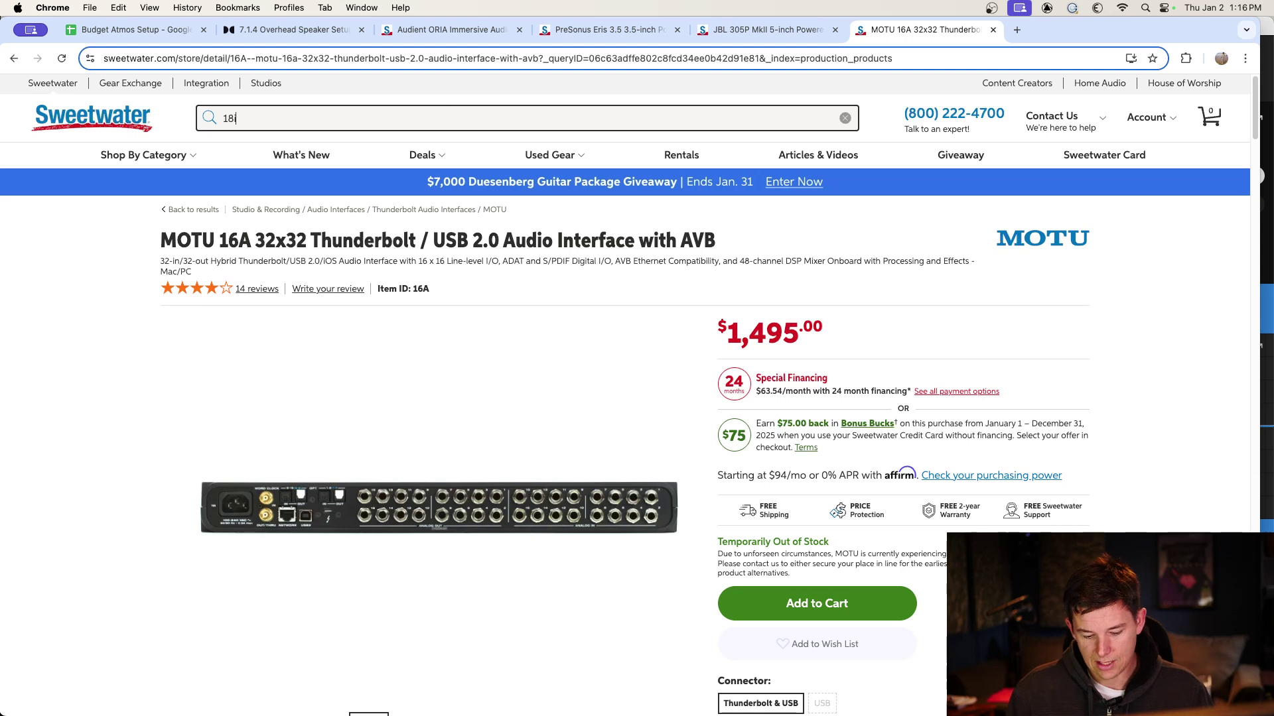
text(20)
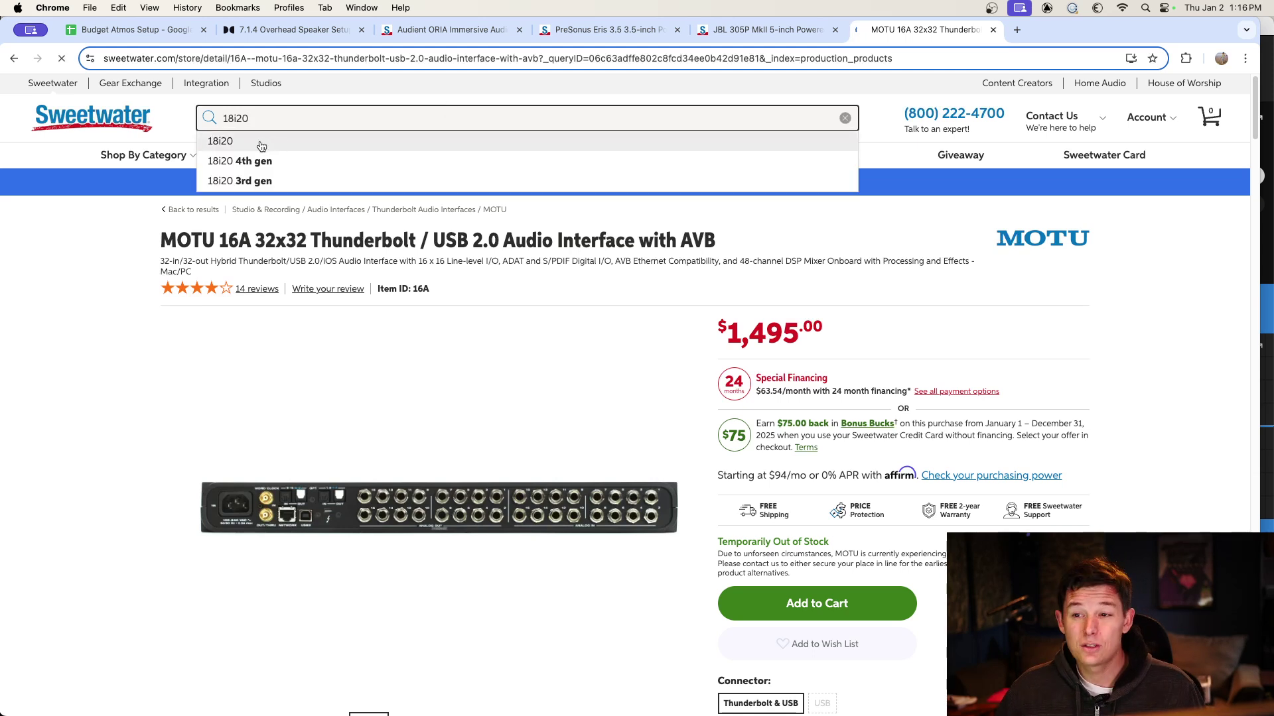
click(233, 143)
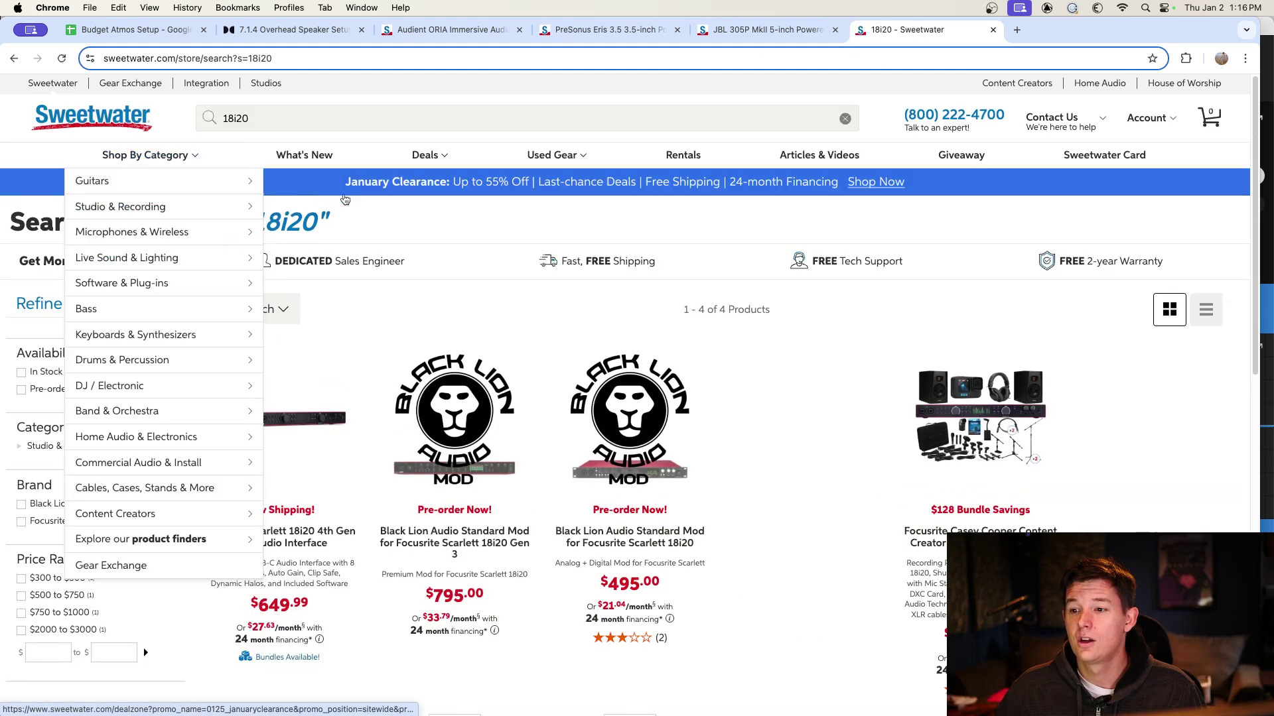
scroll(526, 214, down, 1)
scroll(499, 204, down, 1)
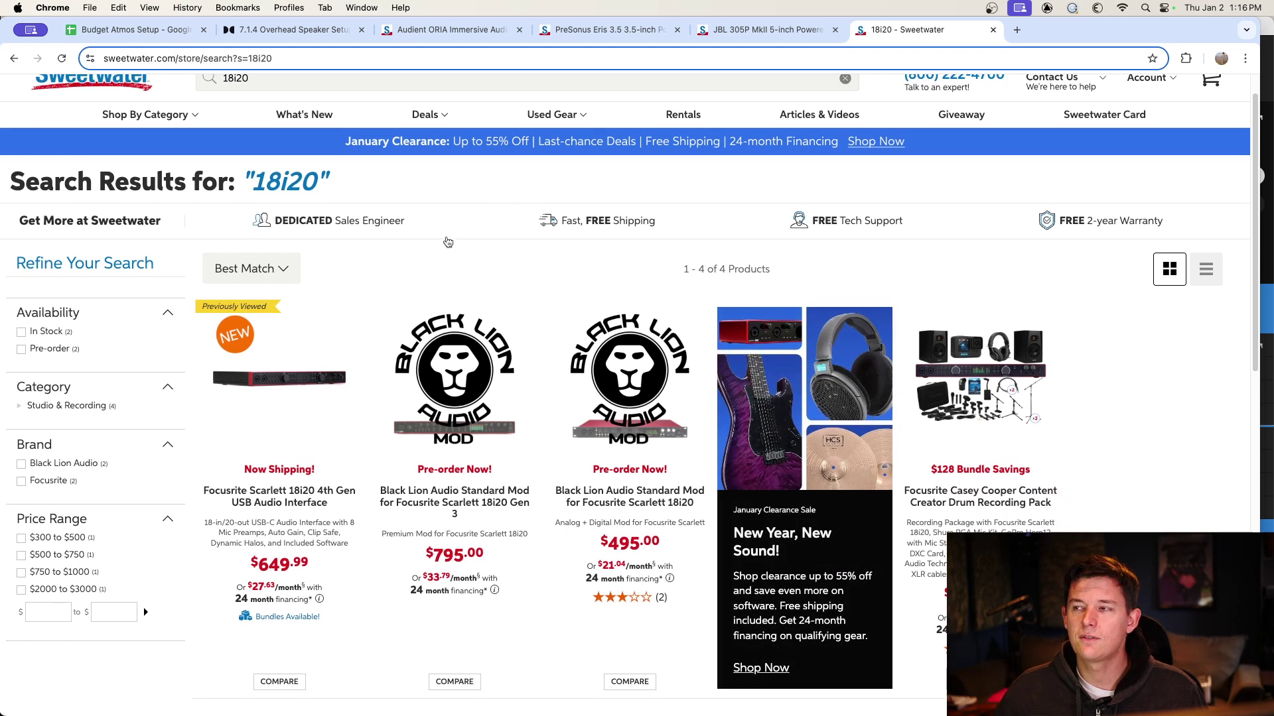
click(324, 384)
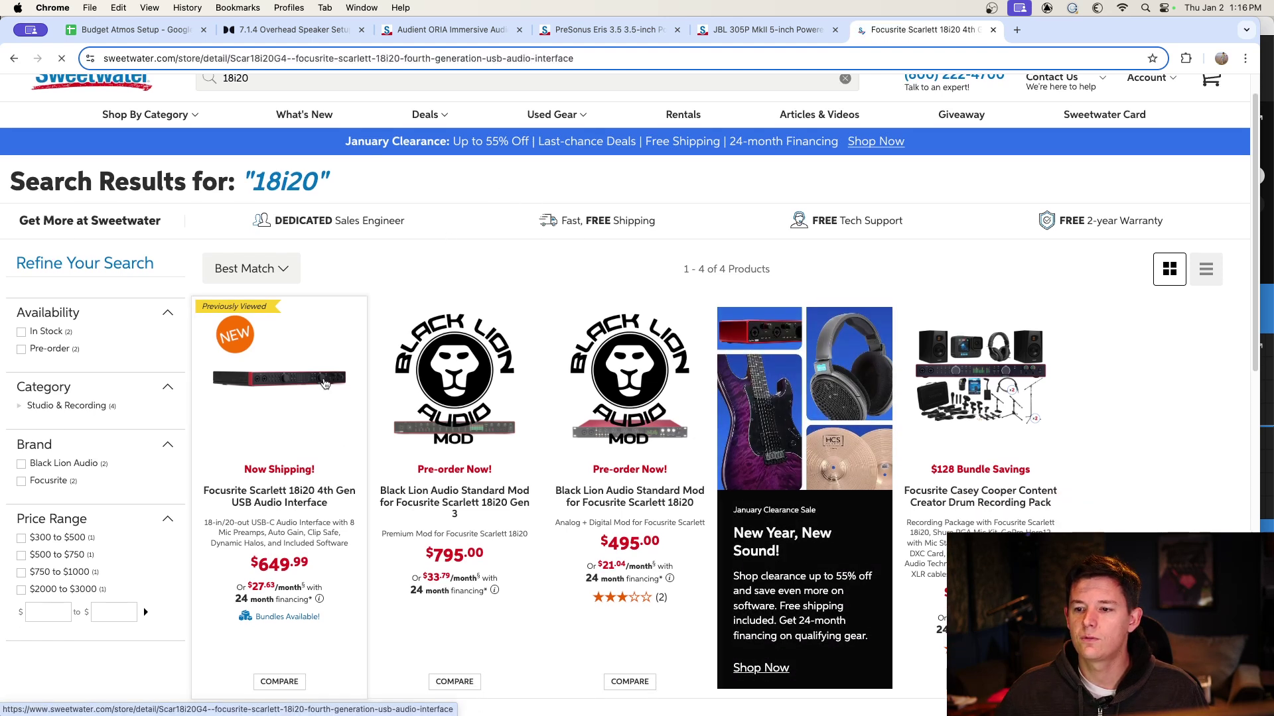
scroll(364, 378, down, 2)
Step: Browse the Scarlett 18i20 accessories and rear-panel photos, then bring the ORIA app to the front
click(323, 594)
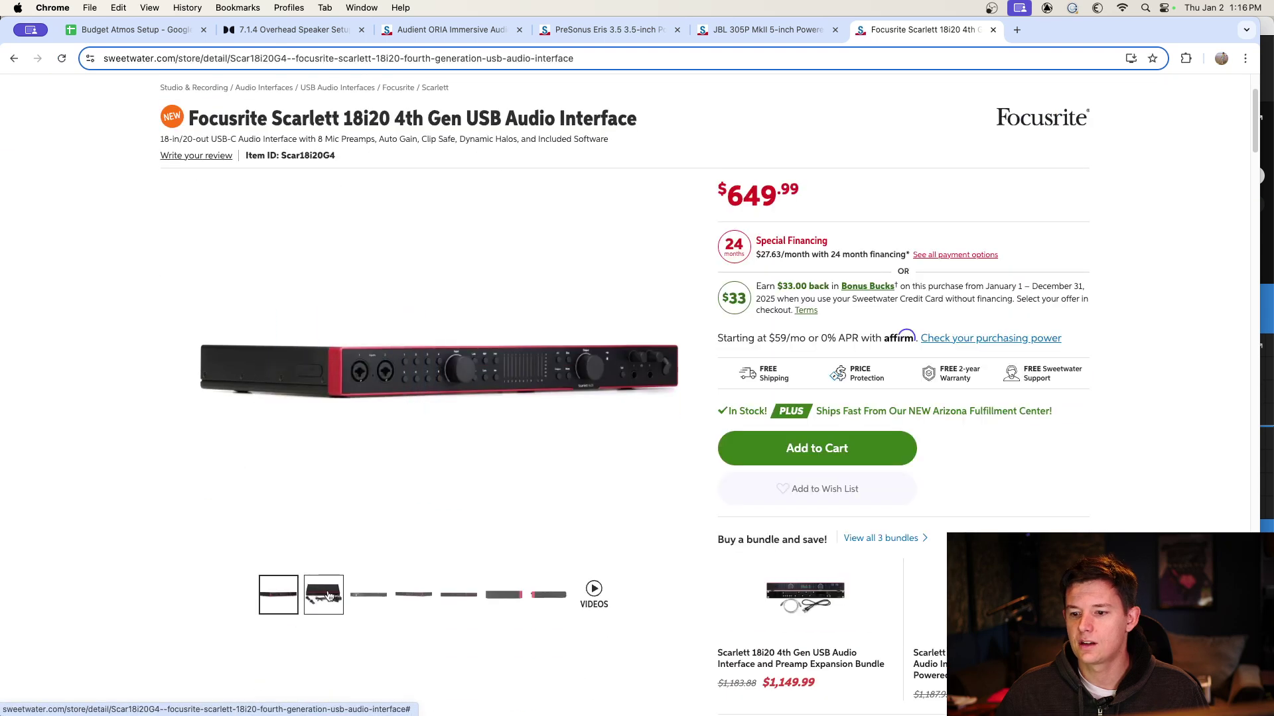
click(369, 595)
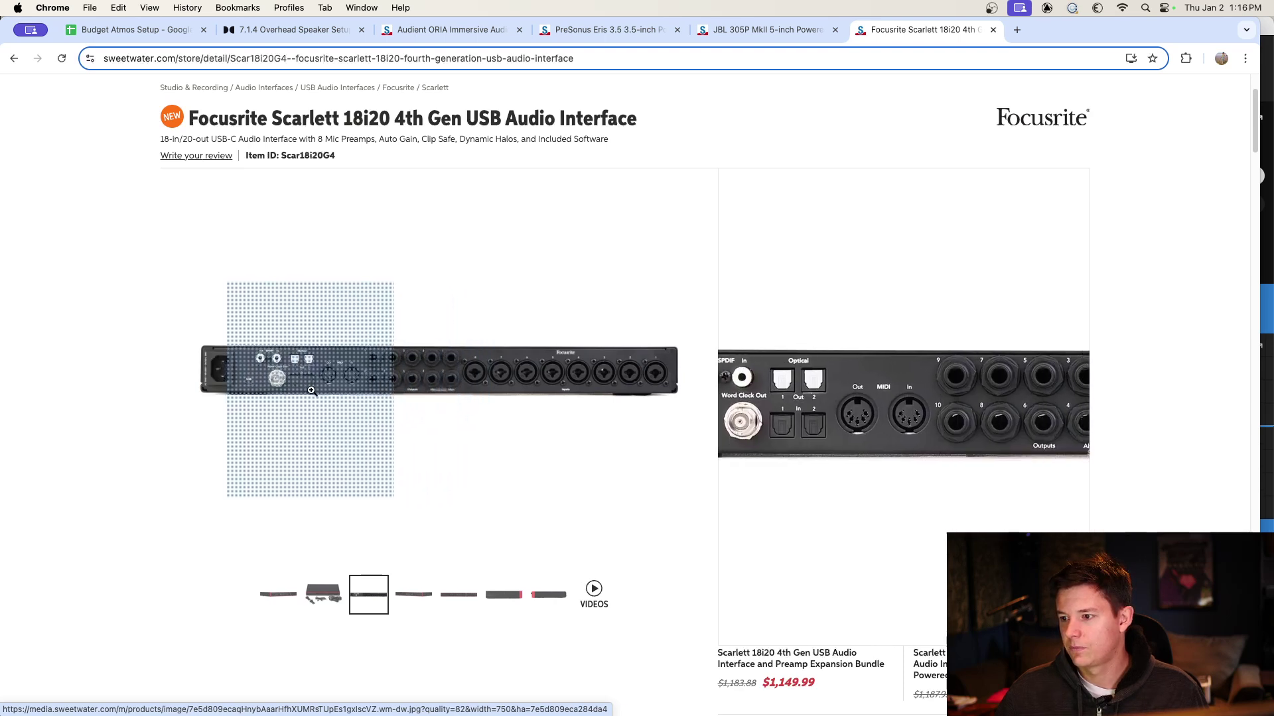
click(323, 597)
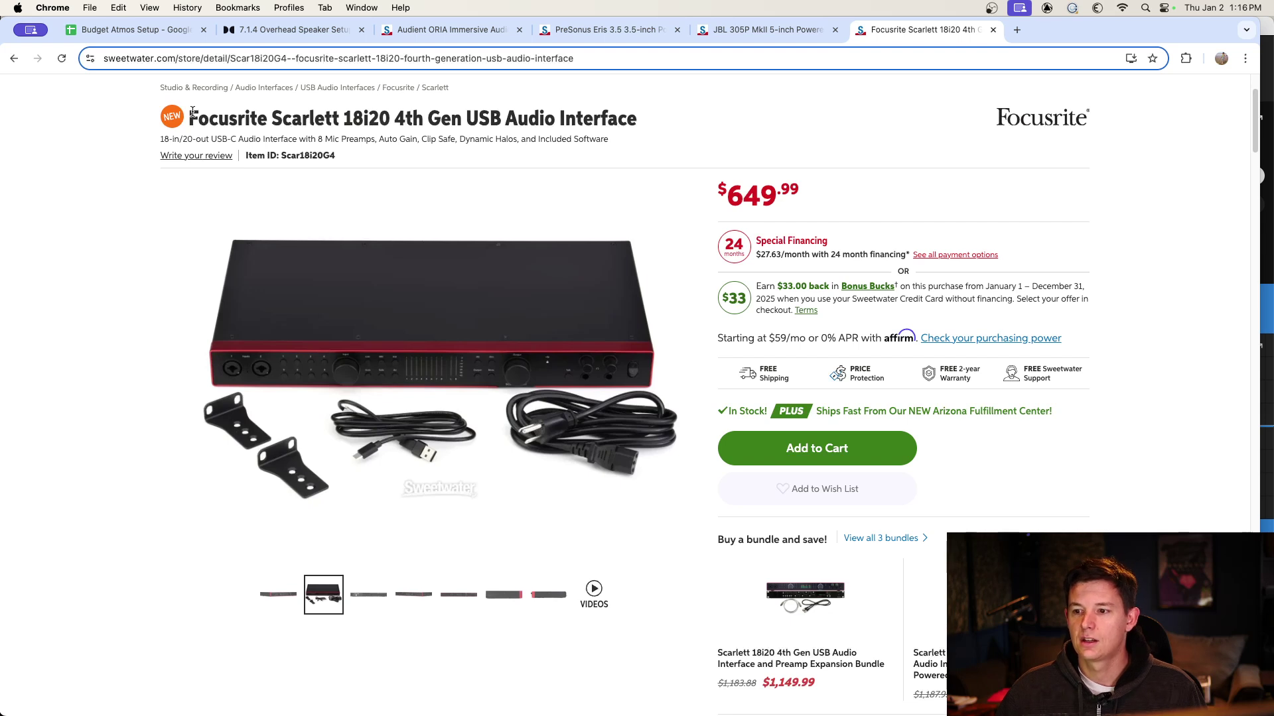
key(super+Tab)
key(super+Tab)
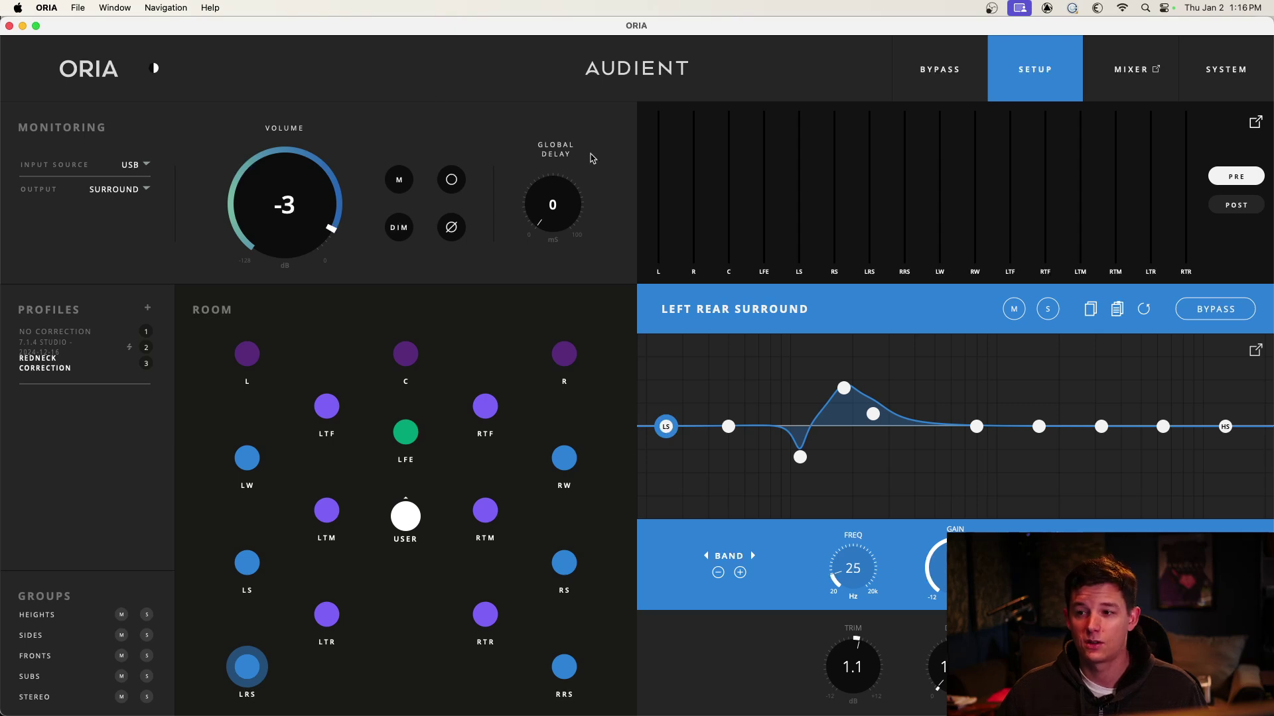
key(super+Tab)
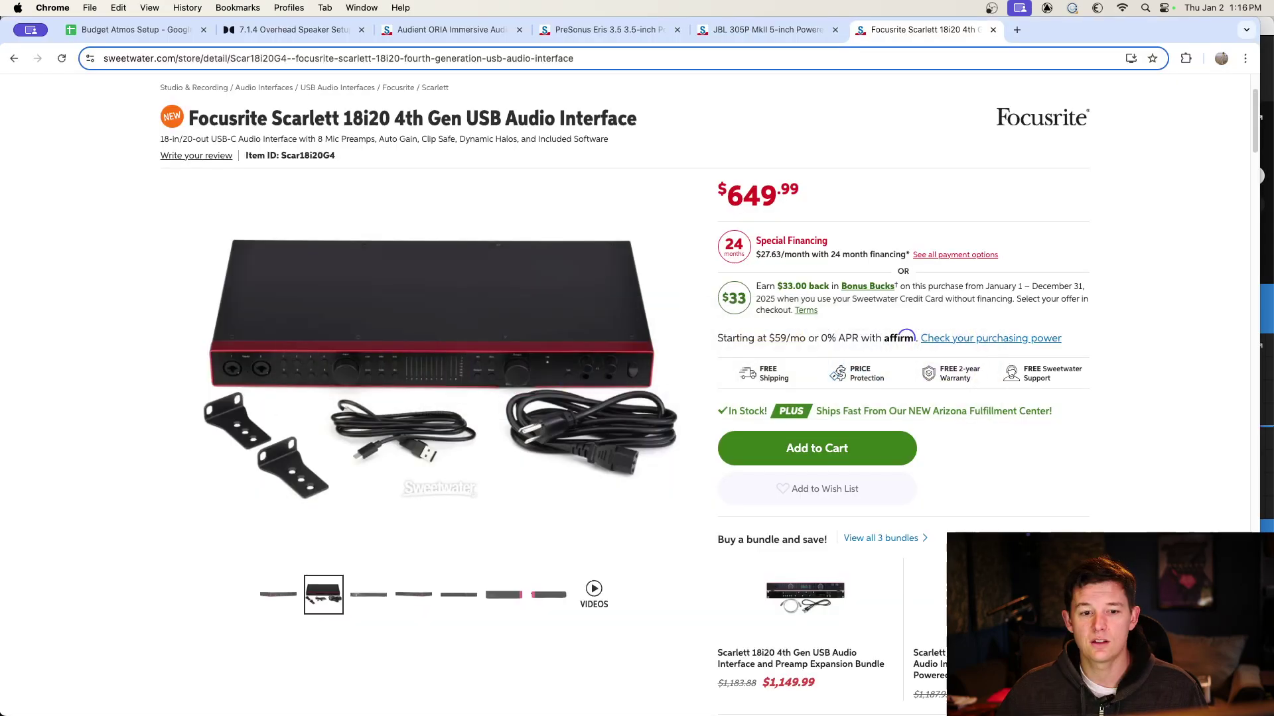
key(super+Tab)
key(super+Tab)
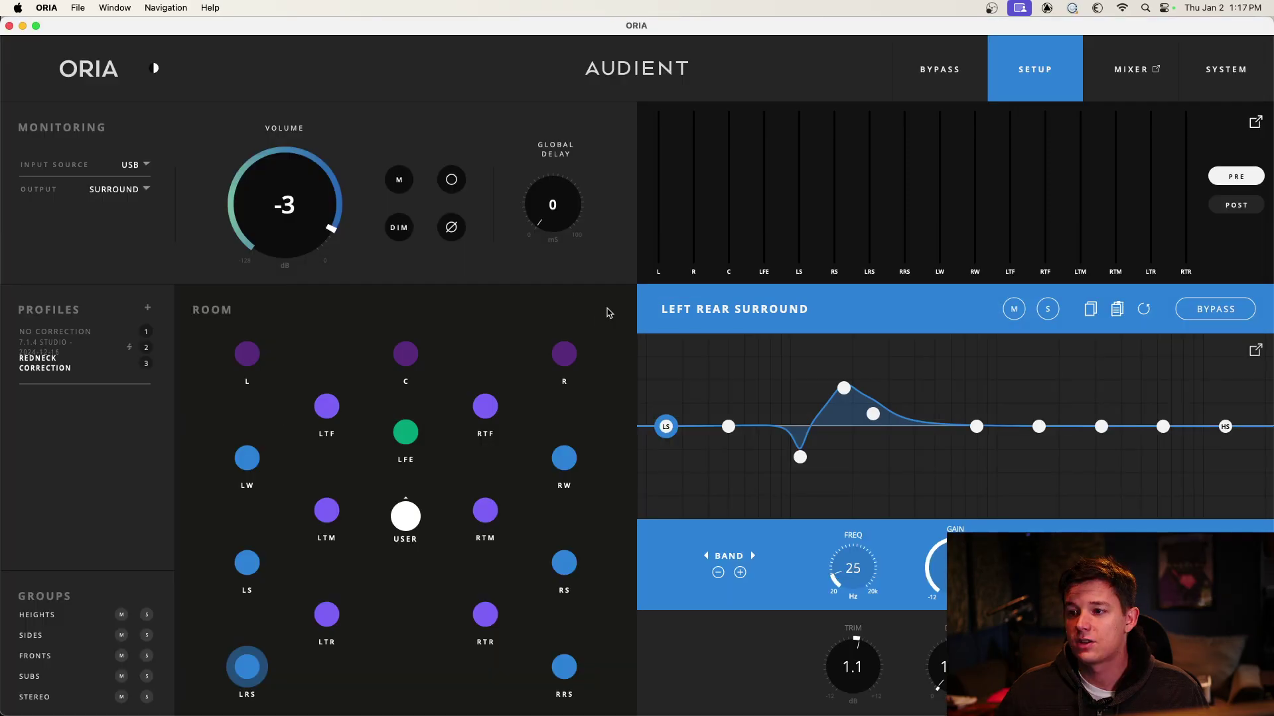
Step: Try the 7.1.4 Studio profile, return to Redneck Correction, and view the Center and Right speaker EQs
click(52, 342)
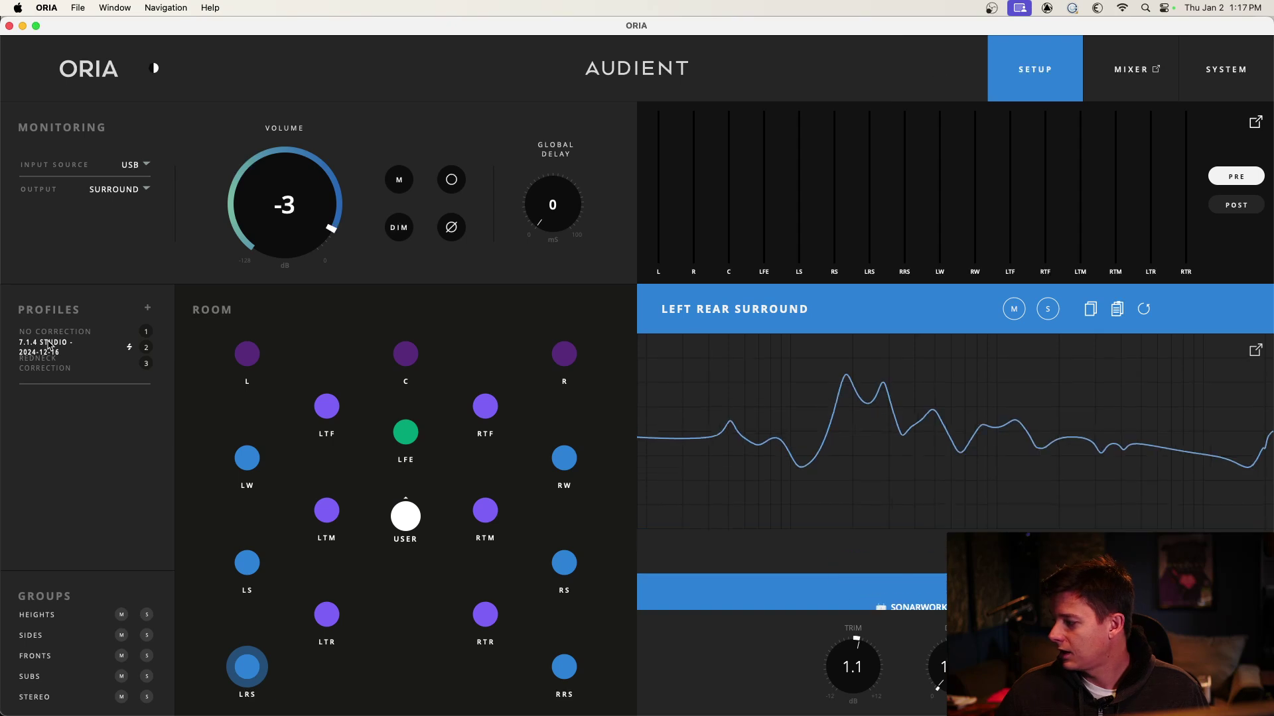
click(43, 363)
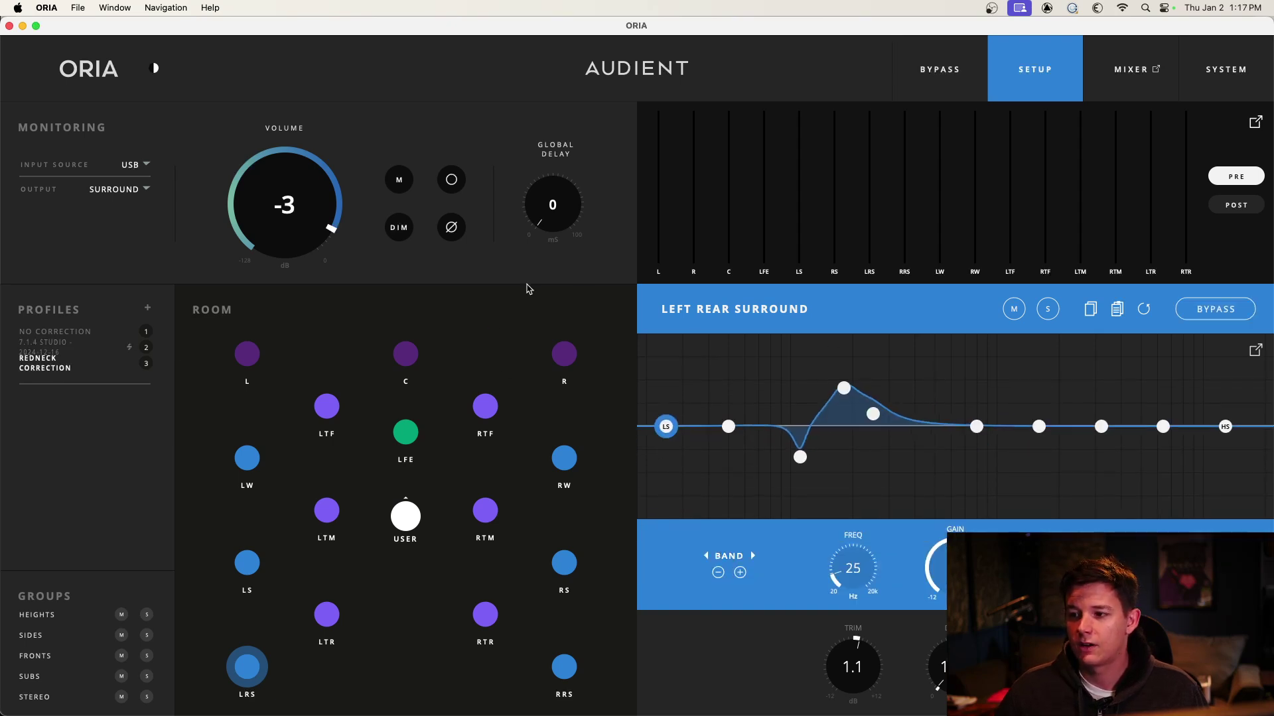
click(406, 355)
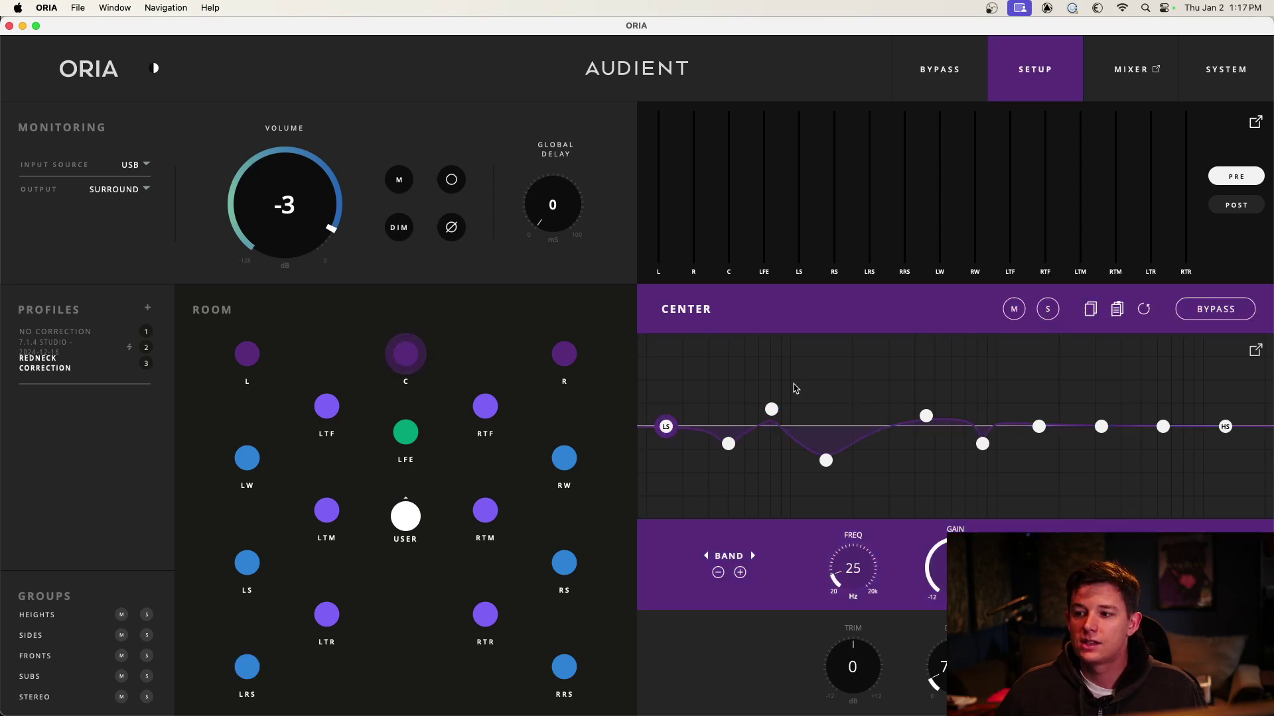
click(565, 356)
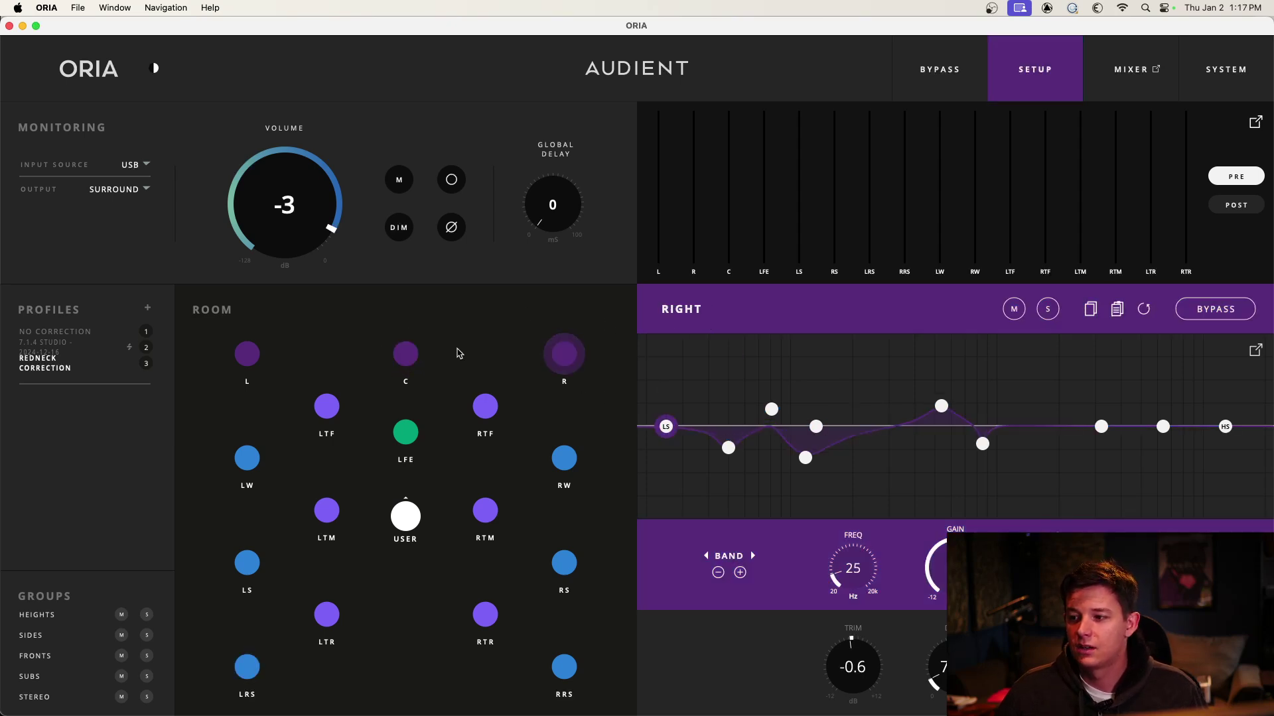